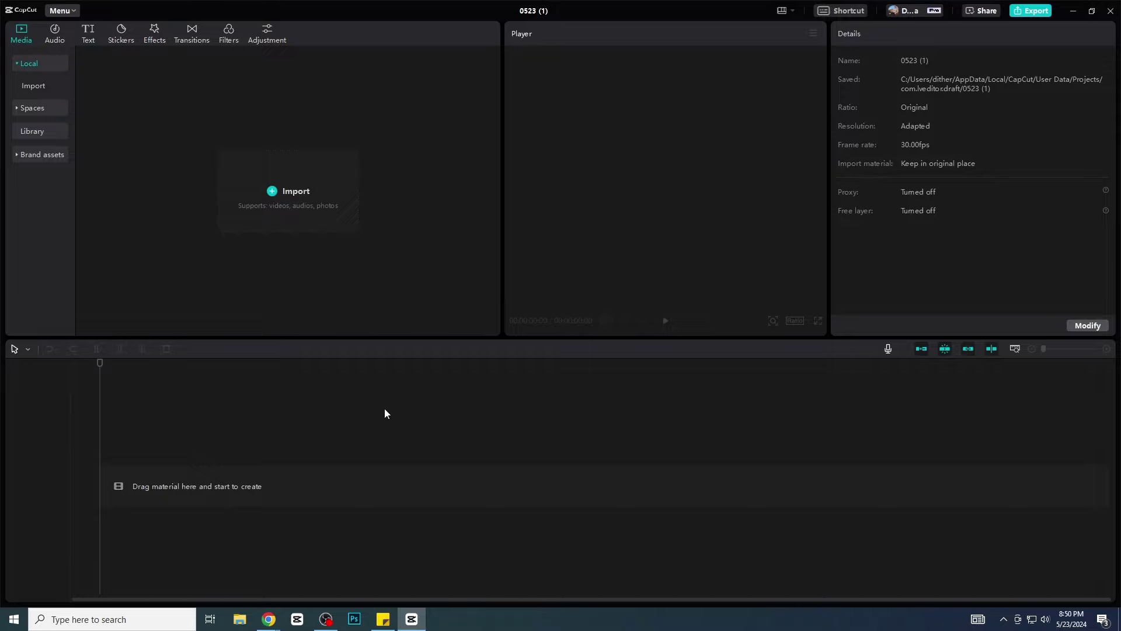
# Import the Minnesota Timberwolves vs Dallas Mavericks Game 1 highlights video and the c4d10001 MP3 from Downloads.
pyautogui.click(327, 162)
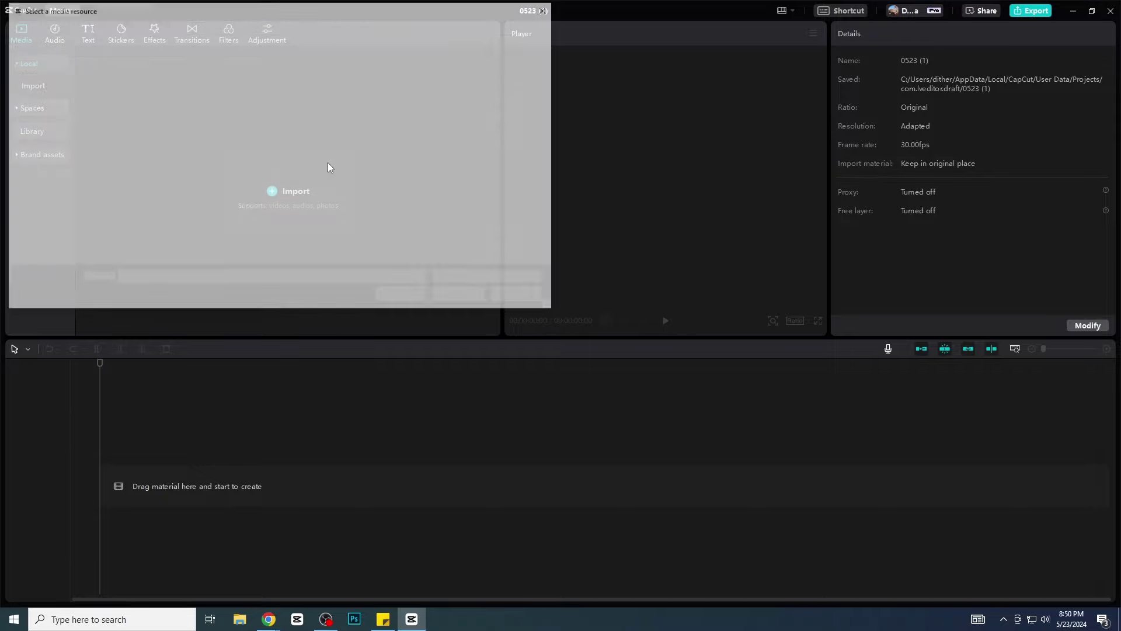
pyautogui.click(281, 79)
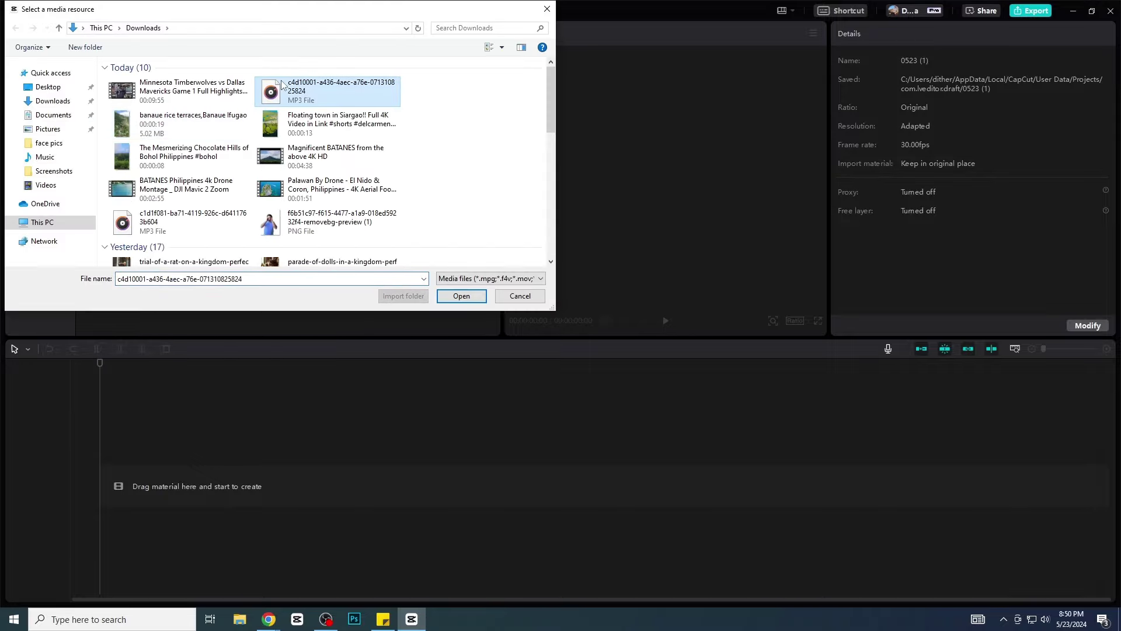
pyautogui.keyDown('ctrl'); pyautogui.click(219, 93); pyautogui.keyUp('ctrl')
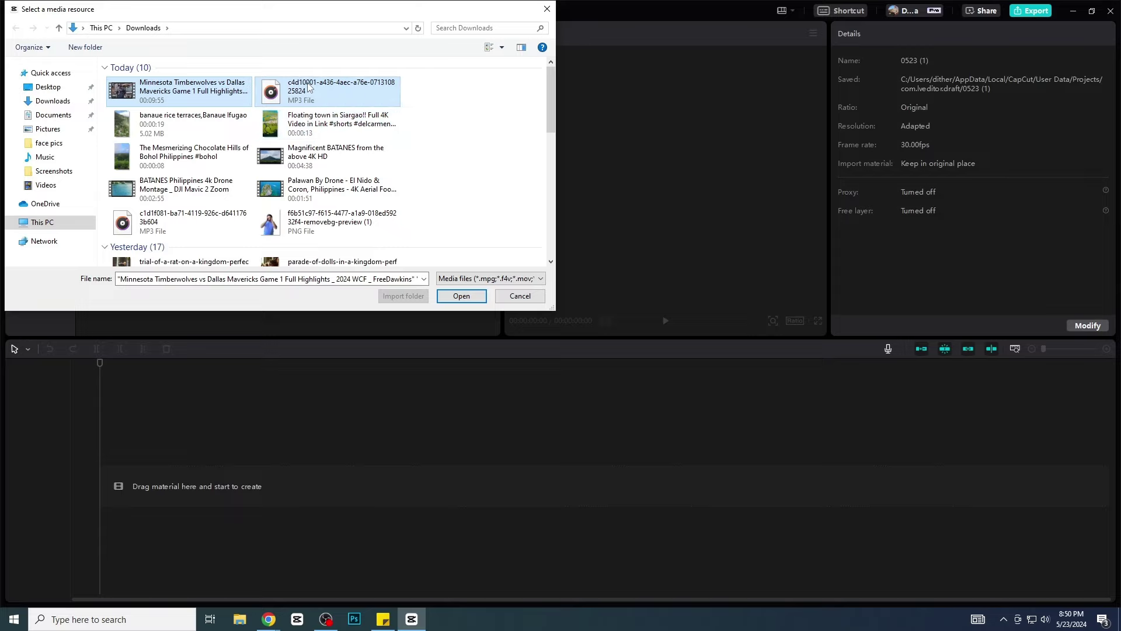
pyautogui.click(461, 296)
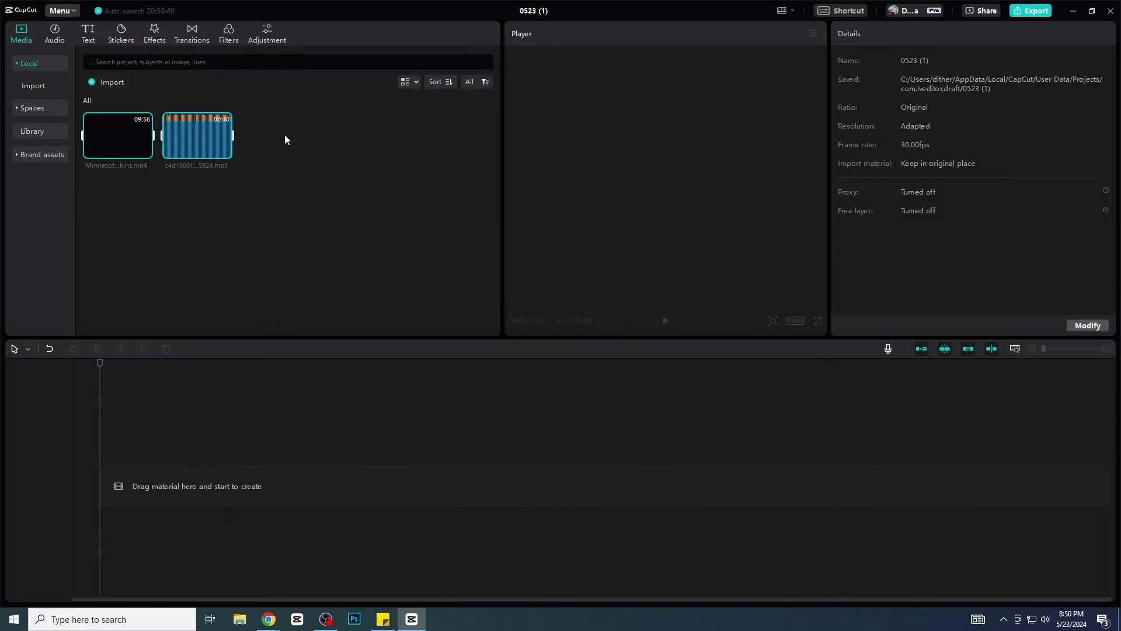
# Place the c4d10001 MP3 and the Timberwolves vs Mavericks highlights video on the timeline, both starting at 00:00.
pyautogui.moveTo(228, 135); pyautogui.dragTo(128, 438)
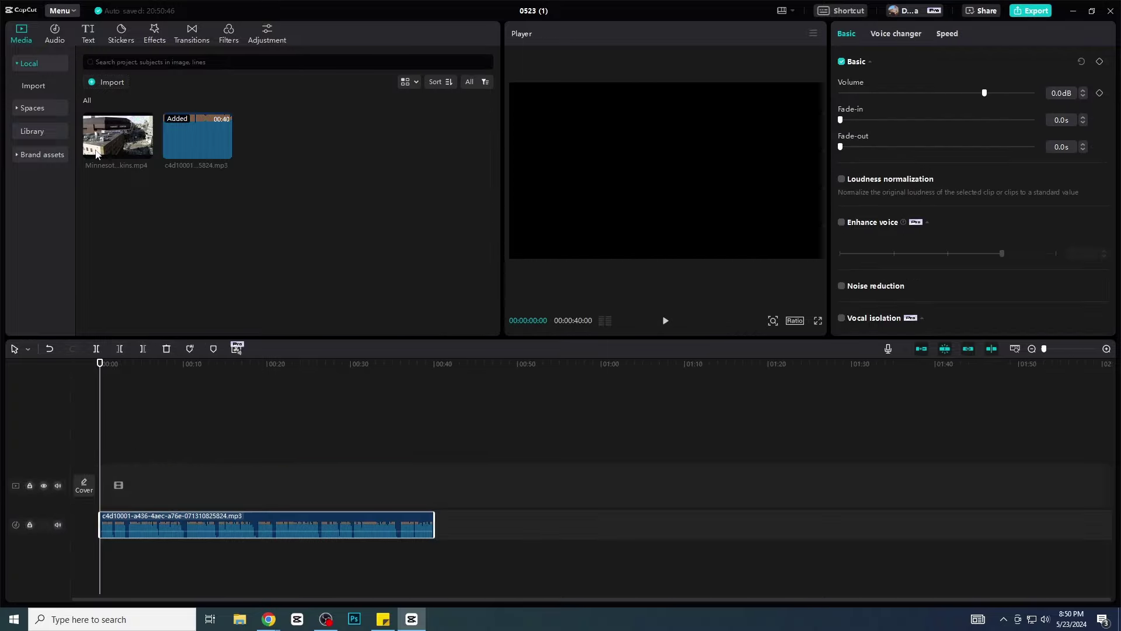
pyautogui.click(187, 382)
pyautogui.click(135, 148)
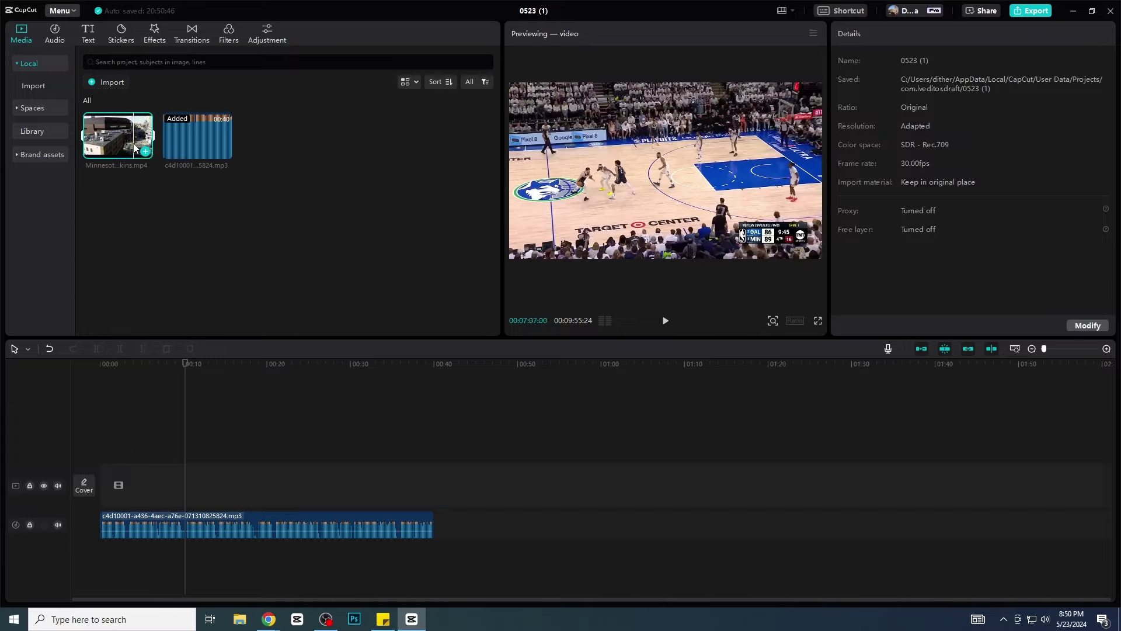
pyautogui.click(663, 280)
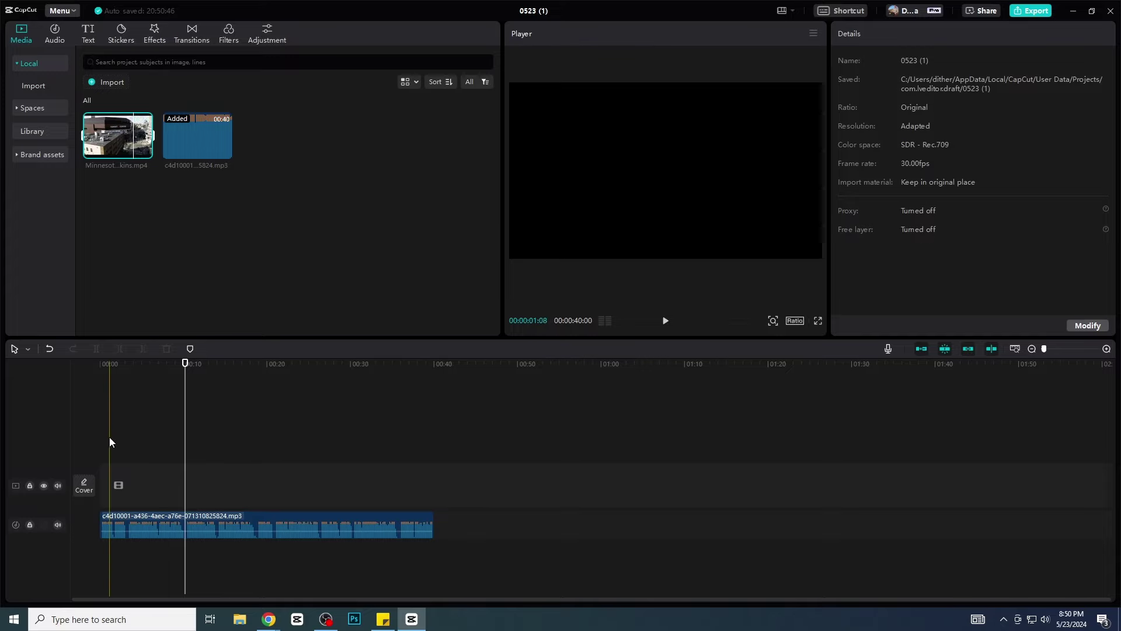
pyautogui.click(145, 435)
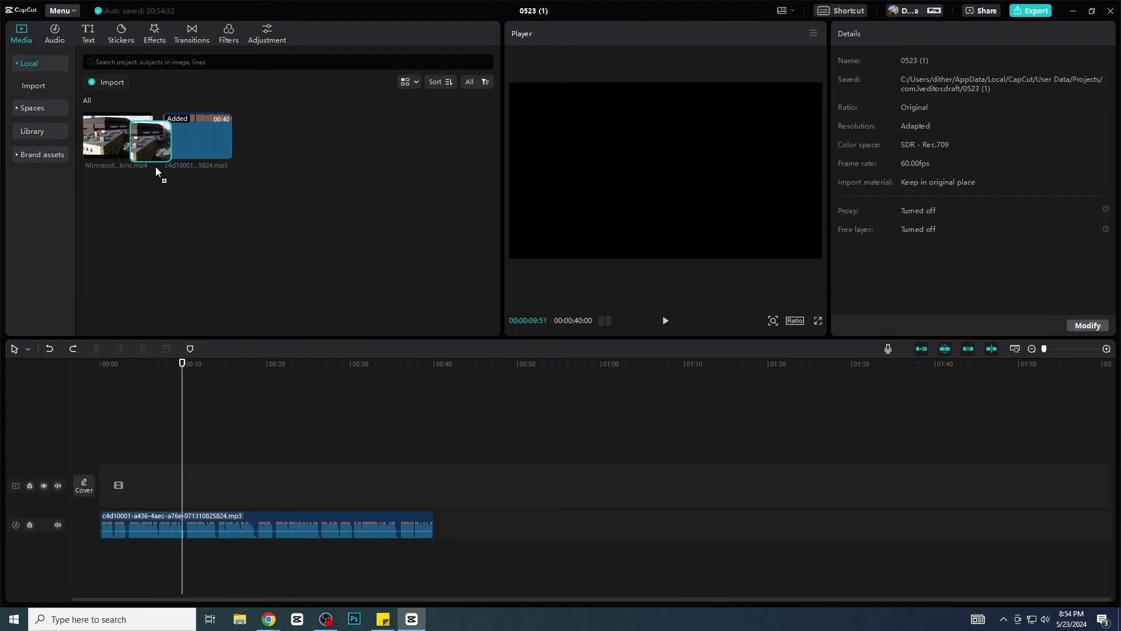
pyautogui.moveTo(155, 166); pyautogui.dragTo(115, 476)
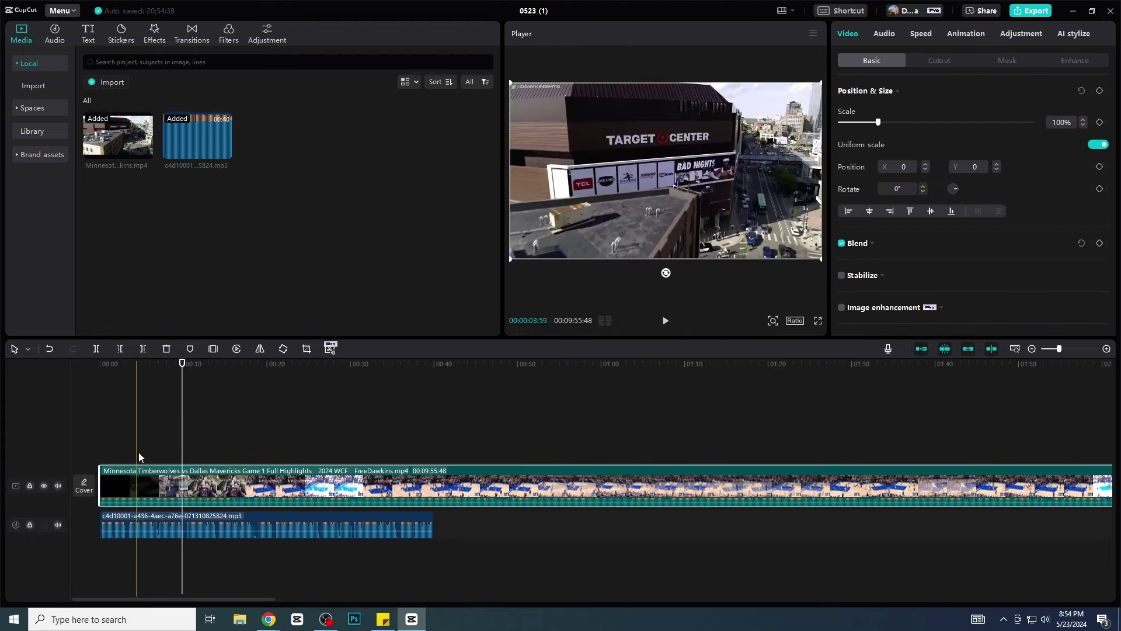
# Extract the audio from the highlights video clip and delete the extracted audio from the timeline.
pyautogui.click(148, 407)
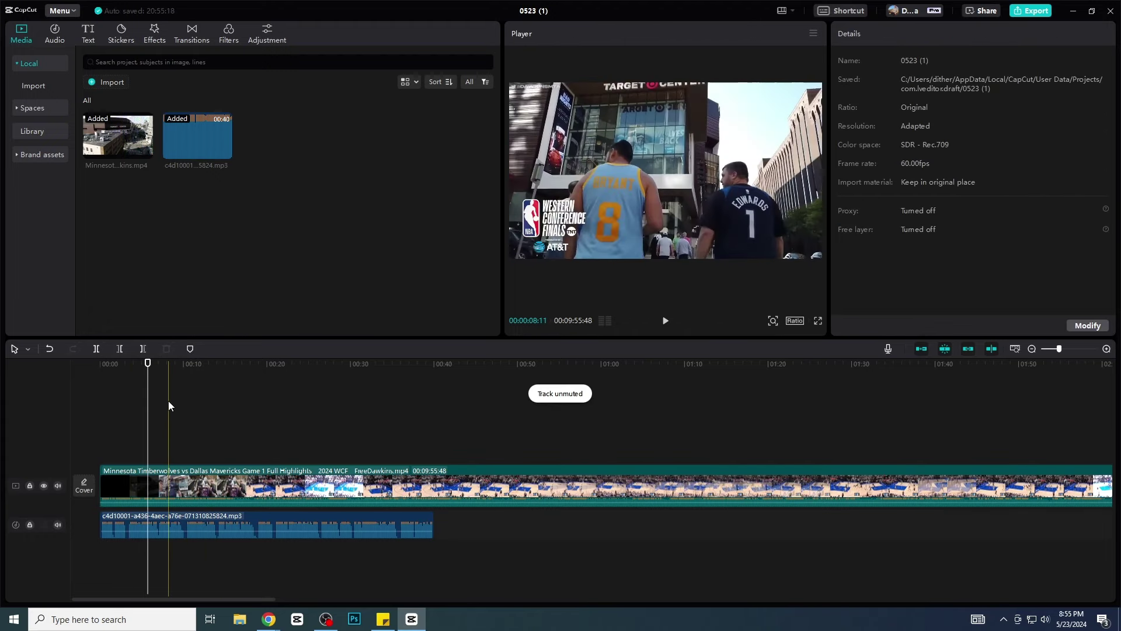
pyautogui.rightClick(222, 486)
pyautogui.moveTo(232, 486)
pyautogui.click(249, 529)
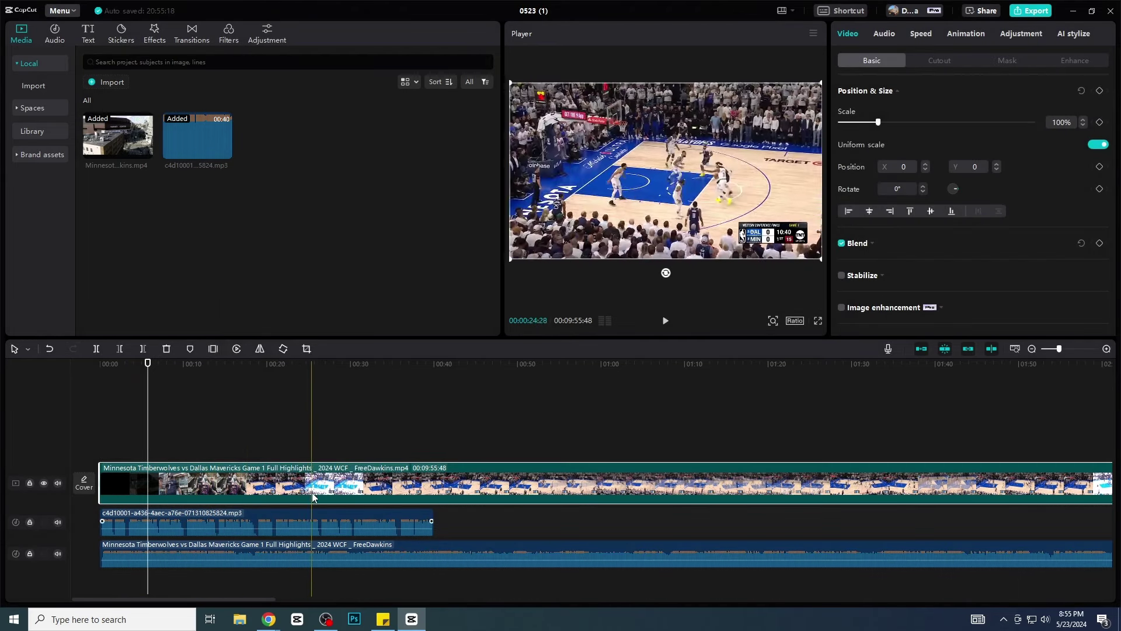
pyautogui.click(177, 552)
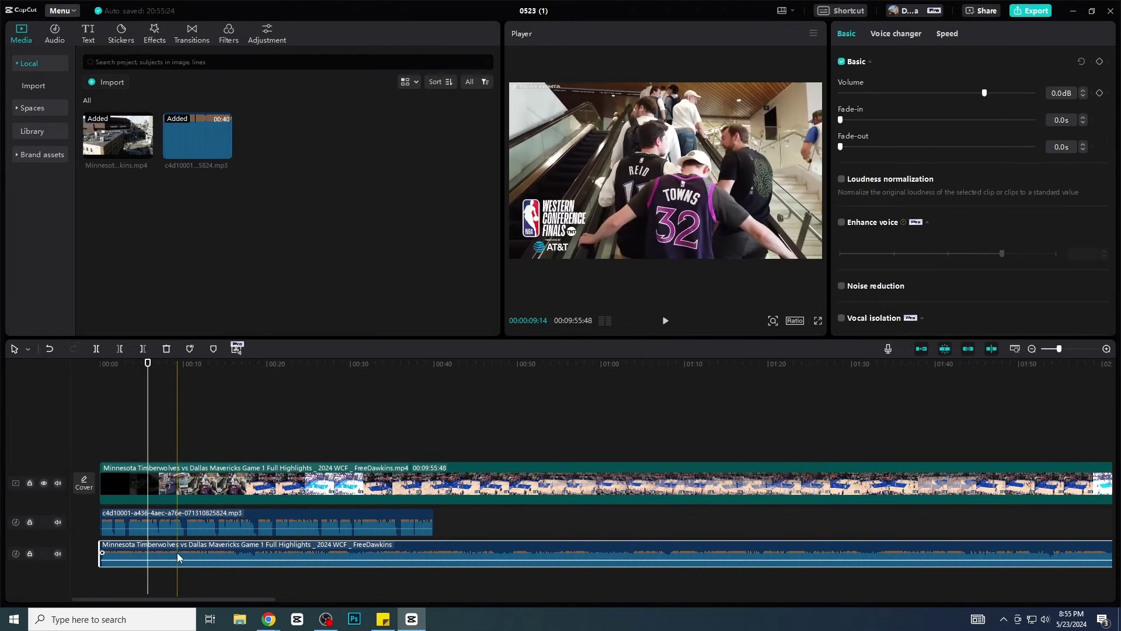
pyautogui.press('Delete')
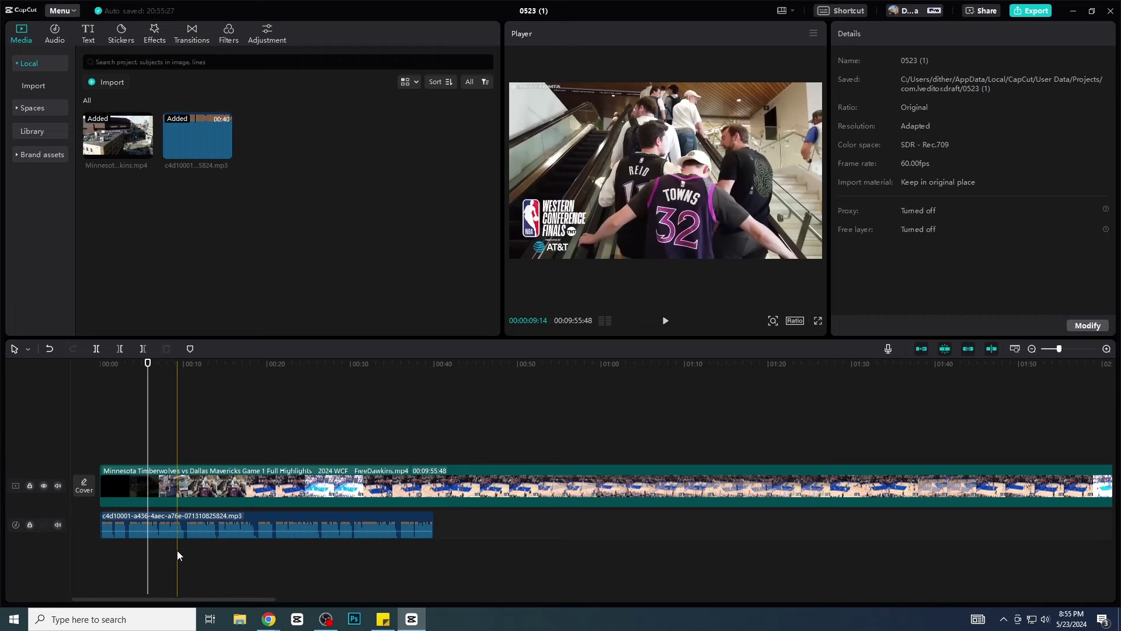
# Play the opening and trim about half a second off the start of the video clip.
pyautogui.click(120, 447)
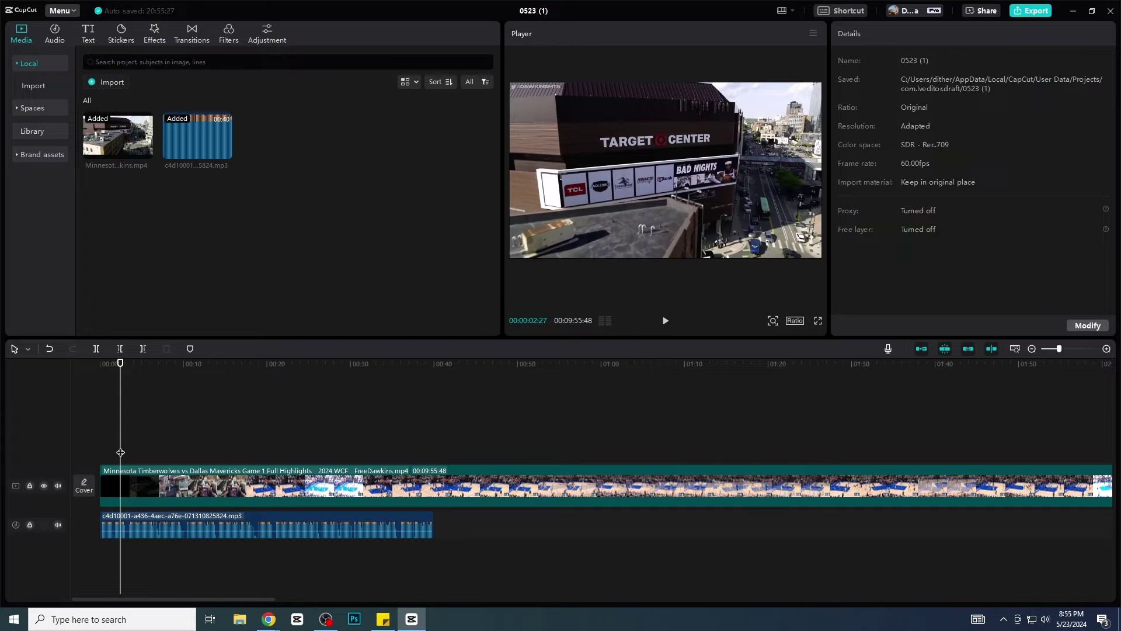
pyautogui.moveTo(120, 452); pyautogui.dragTo(79, 449)
pyautogui.press('space')
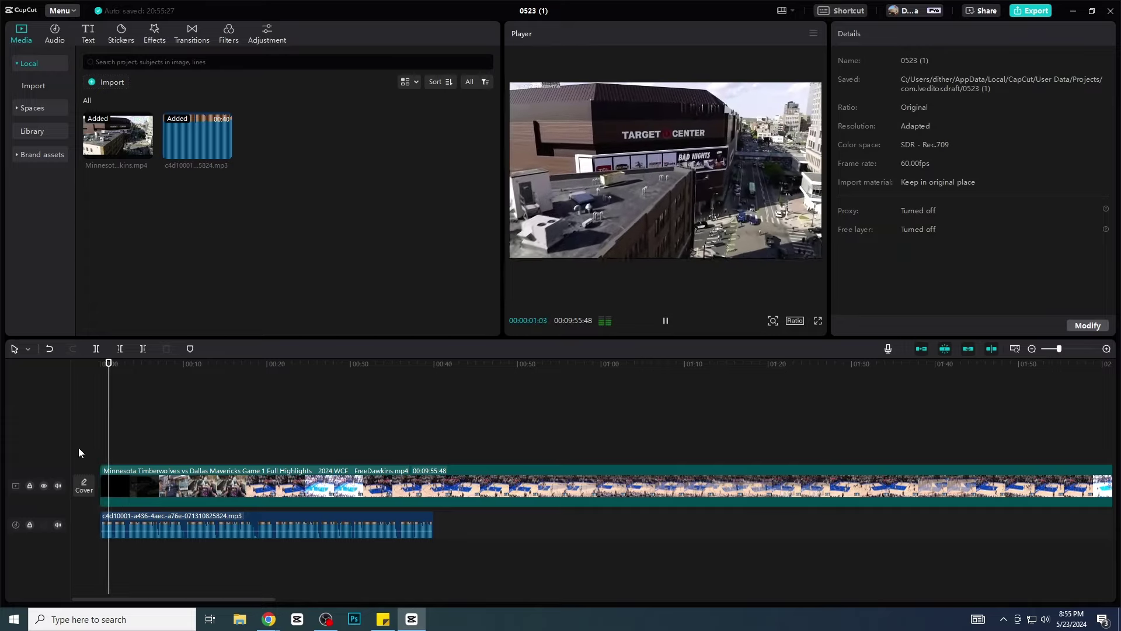
pyautogui.click(105, 484)
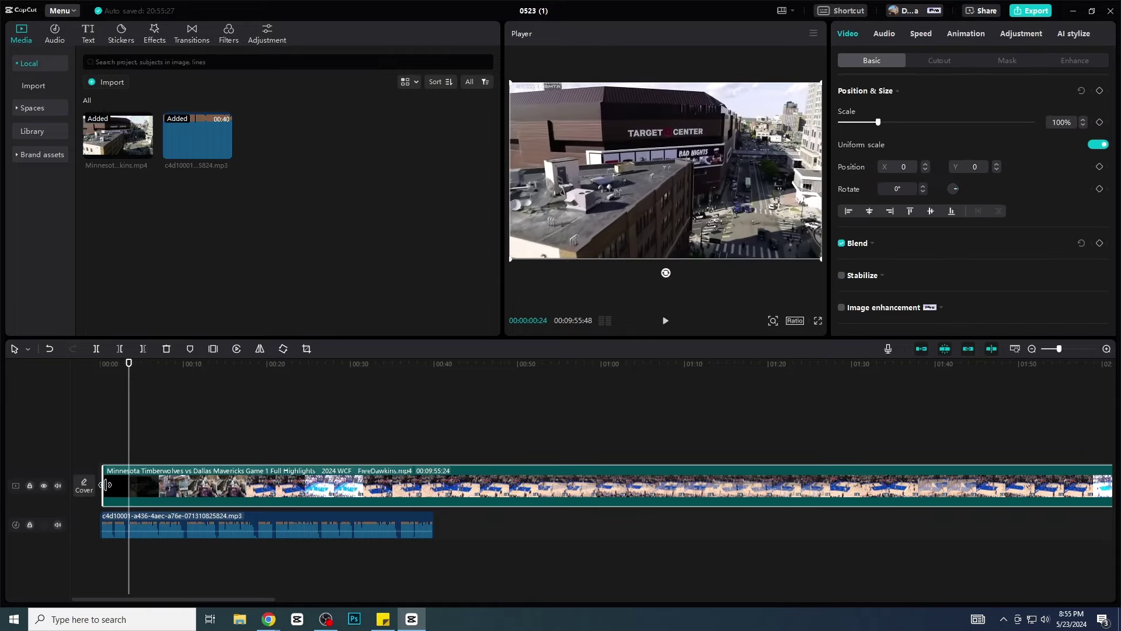
pyautogui.moveTo(107, 484); pyautogui.dragTo(40, 451)
# Play from the beginning and split the video clip at 00:00:03:05.
pyautogui.click(107, 457)
pyautogui.press('space')
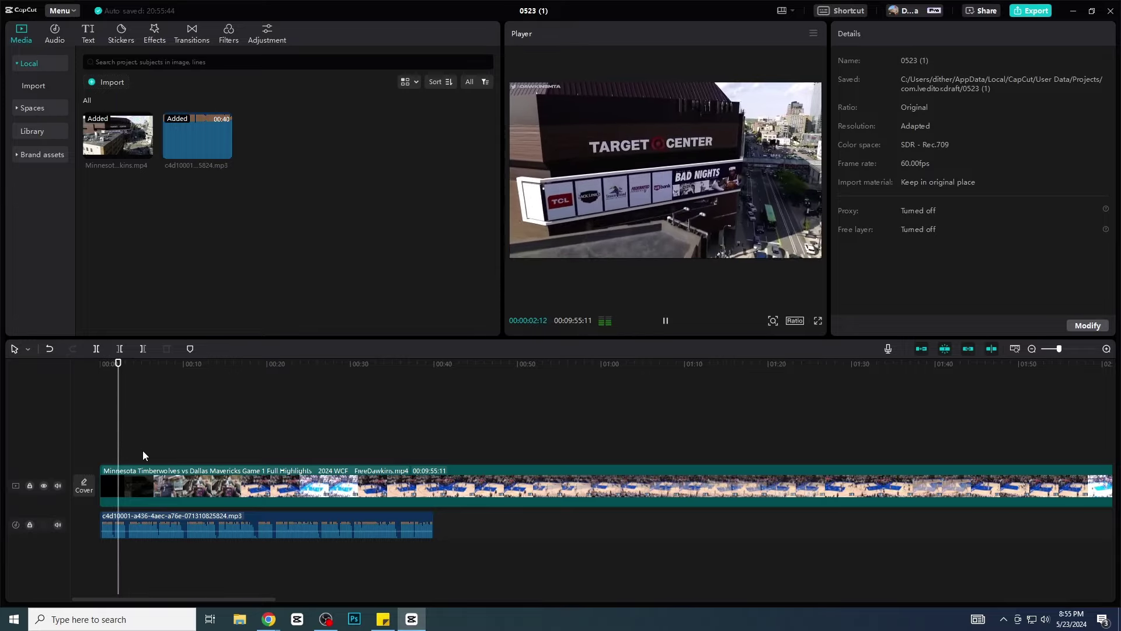
pyautogui.press('space')
pyautogui.click(126, 474)
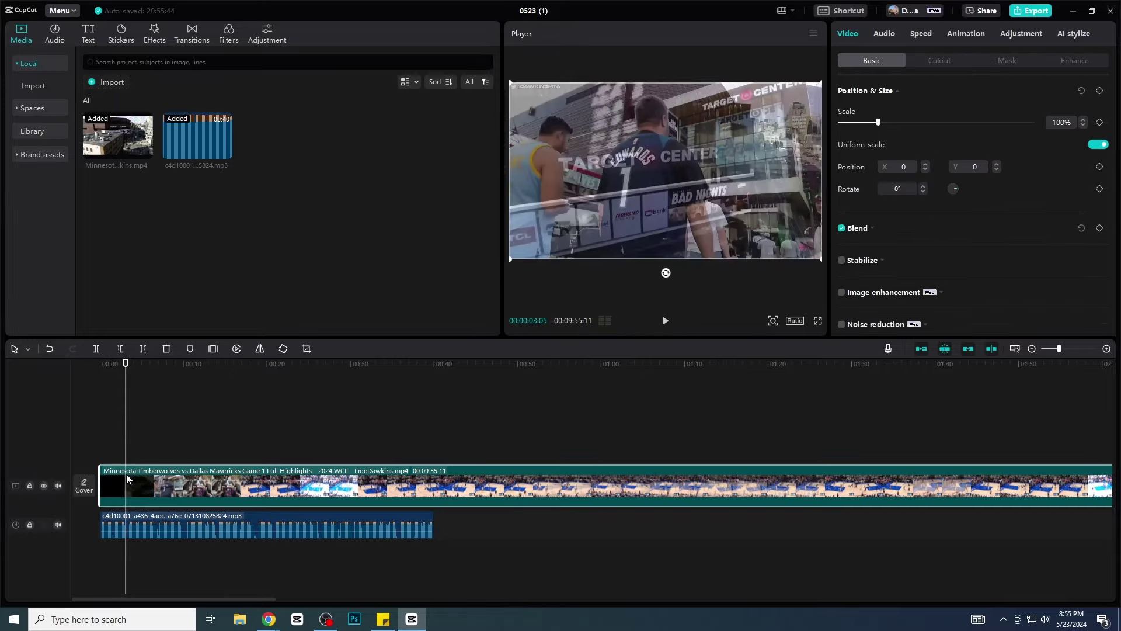
pyautogui.click(96, 348)
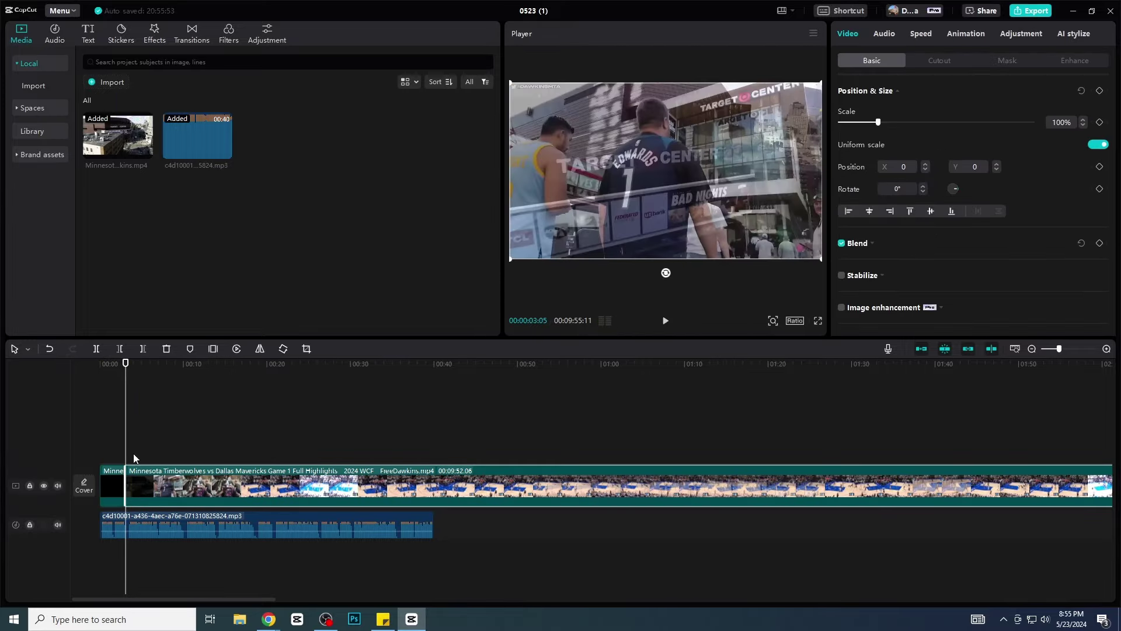
# Trim about 9 seconds off the start of the second video clip so it opens on the game footage.
pyautogui.moveTo(148, 445); pyautogui.dragTo(212, 454)
pyautogui.click(181, 454)
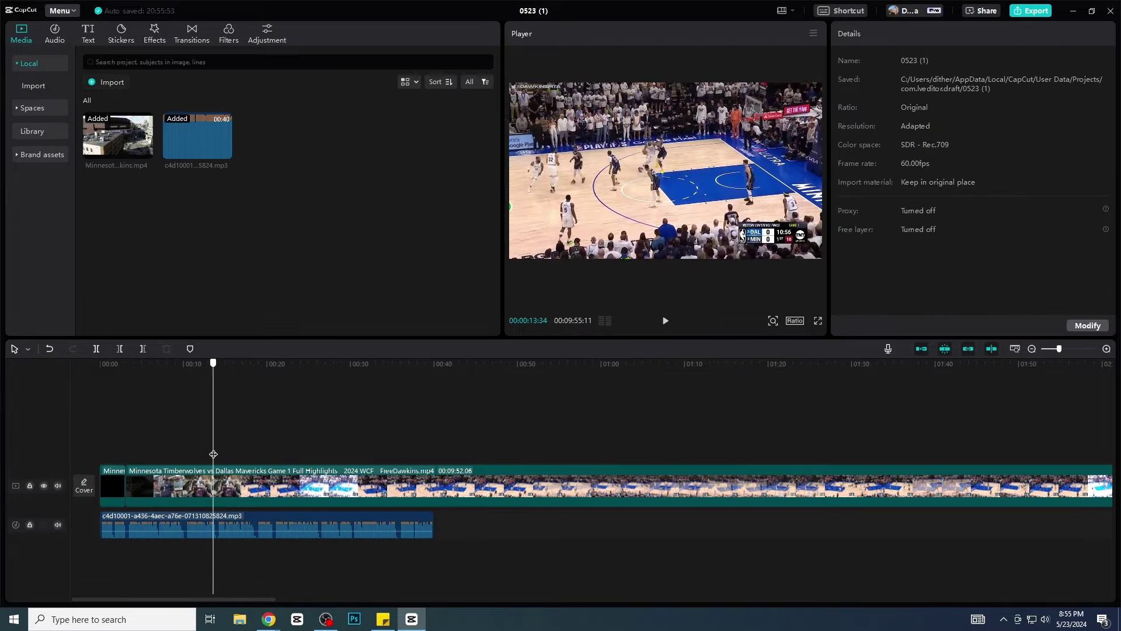
pyautogui.moveTo(125, 484); pyautogui.dragTo(200, 480)
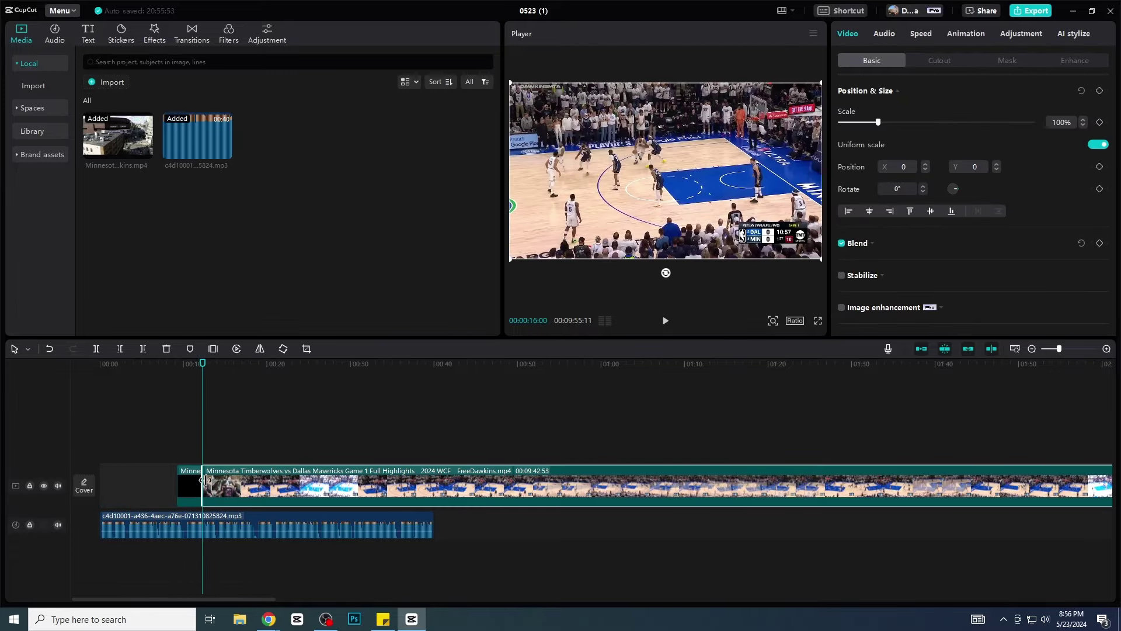
pyautogui.click(125, 439)
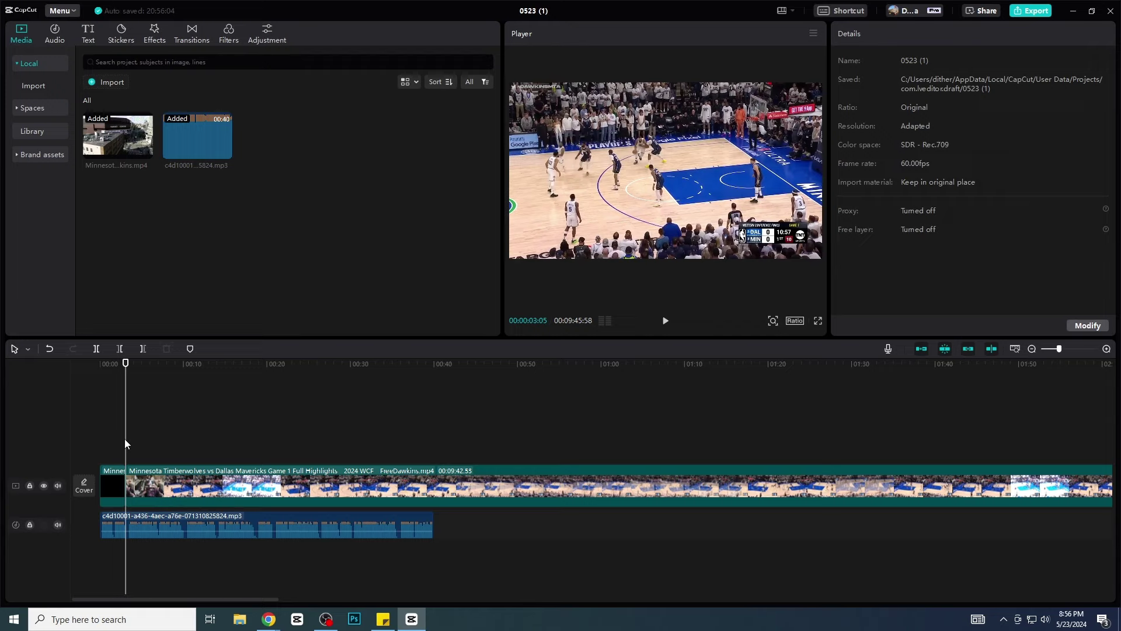
# Split the game footage clip at about 7 seconds and delete the footage from there up to 00:00:13:50.
pyautogui.click(121, 454)
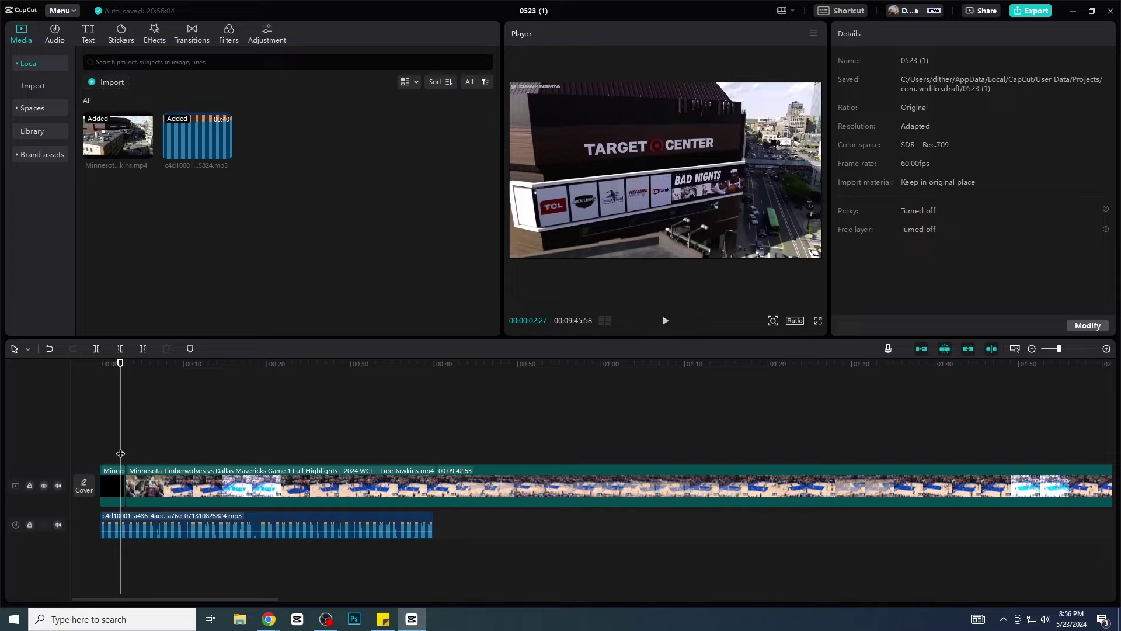
pyautogui.press('space')
pyautogui.press('space')
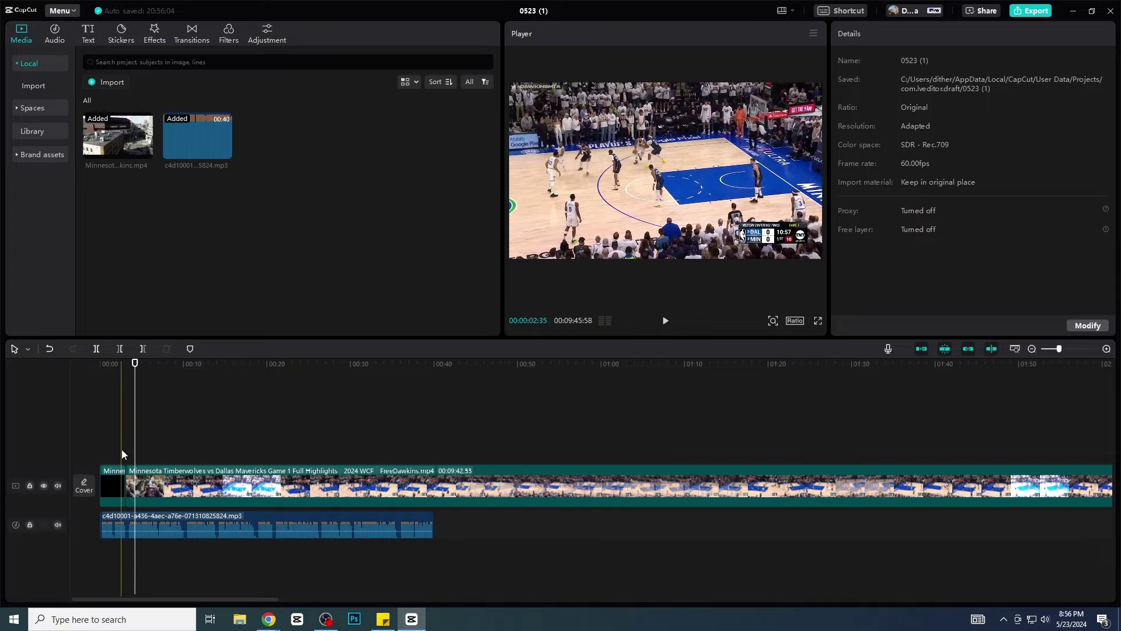
pyautogui.click(122, 452)
pyautogui.press('space')
pyautogui.press('space')
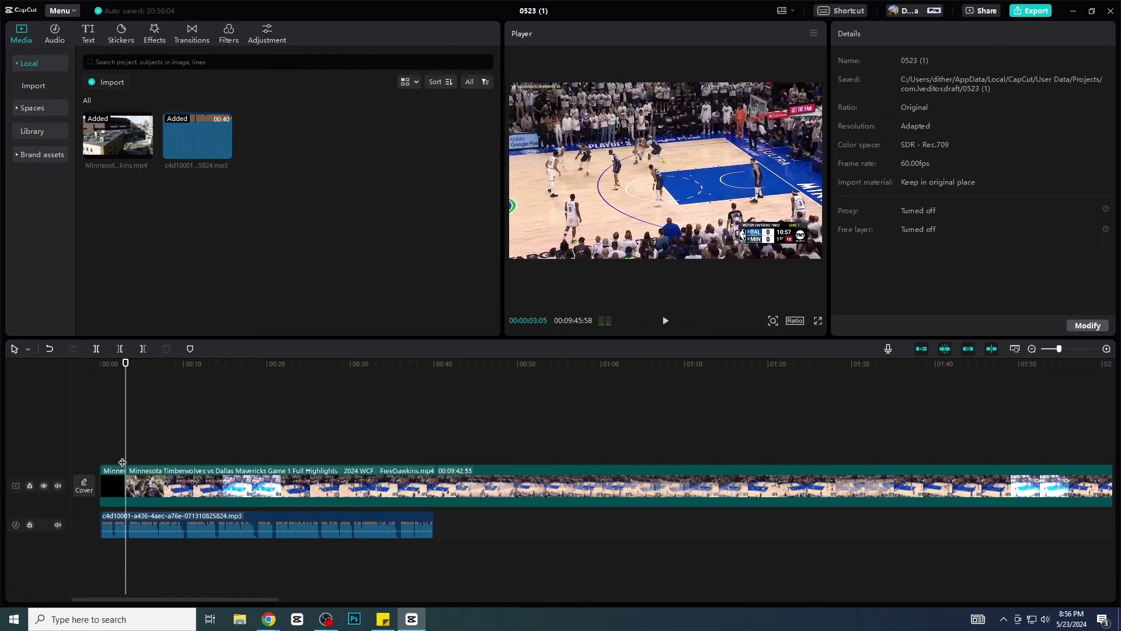
pyautogui.click(158, 422)
pyautogui.hotkey('ctrl', 'b')
pyautogui.moveTo(158, 422); pyautogui.dragTo(215, 420)
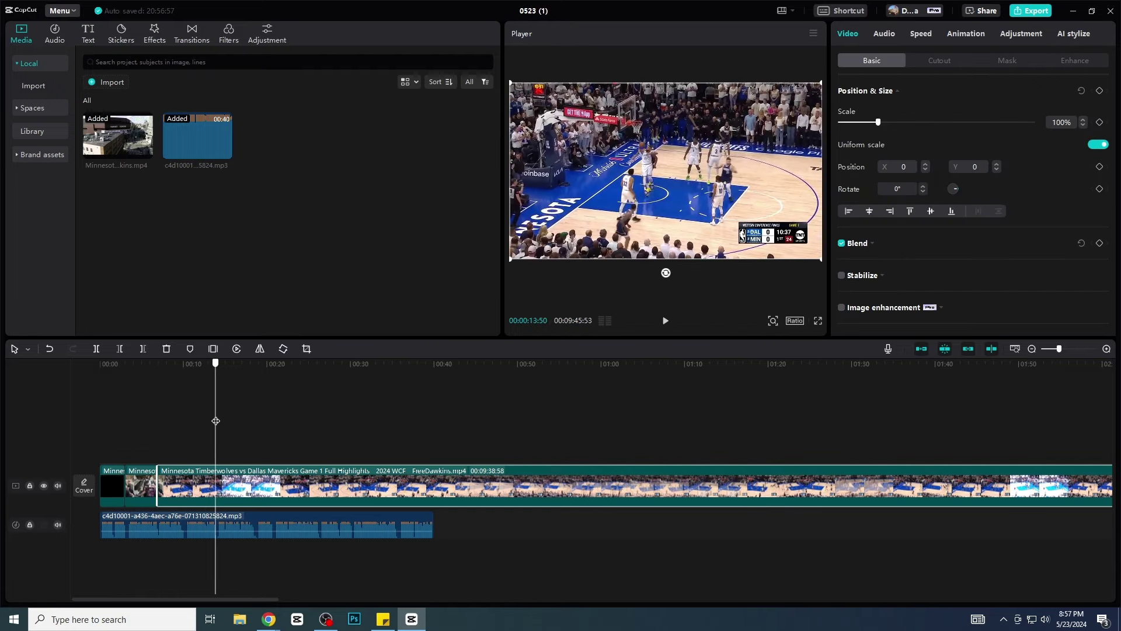
pyautogui.click(118, 348)
# Split the last video clip at 00:00:10:04 and delete the footage from there up to 00:00:22:35.
pyautogui.click(150, 421)
pyautogui.press('space')
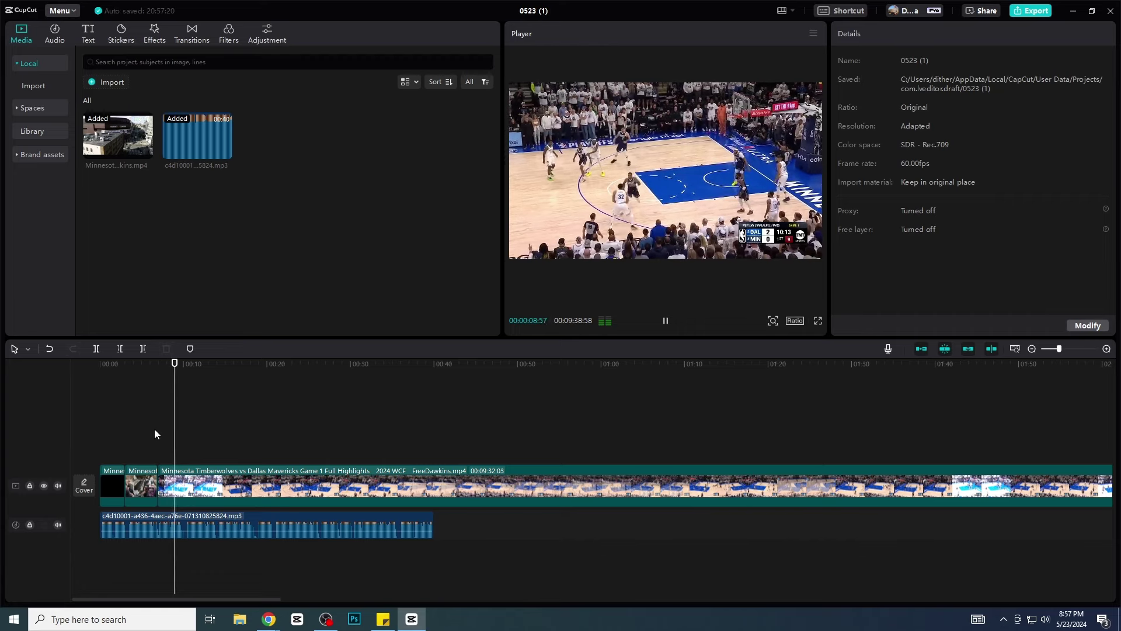
pyautogui.click(184, 451)
pyautogui.click(184, 451)
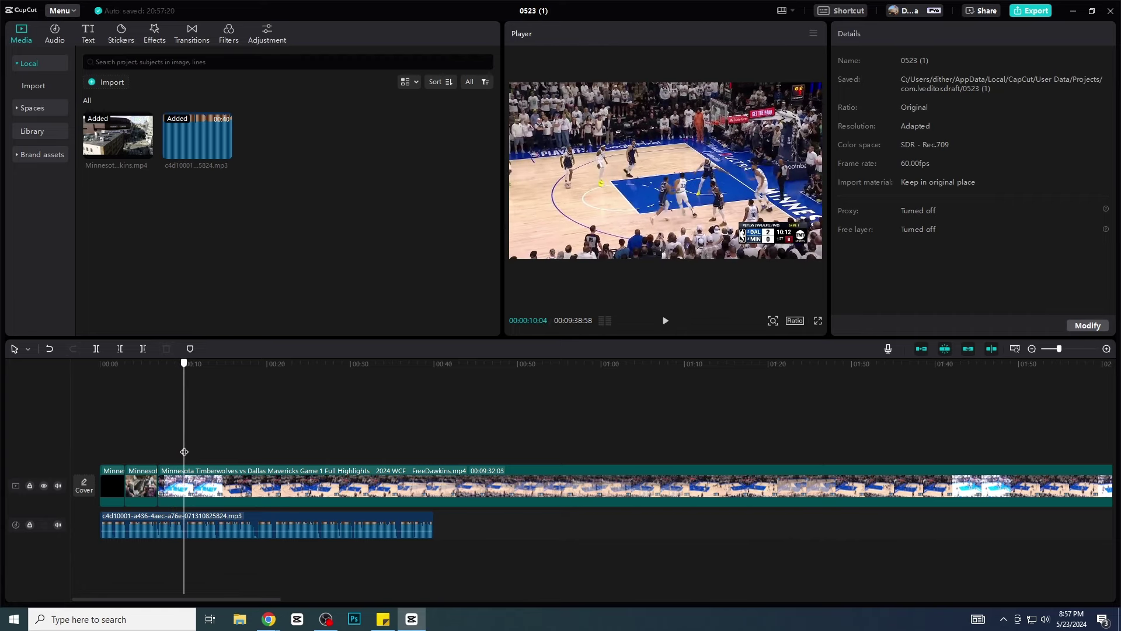
pyautogui.click(187, 482)
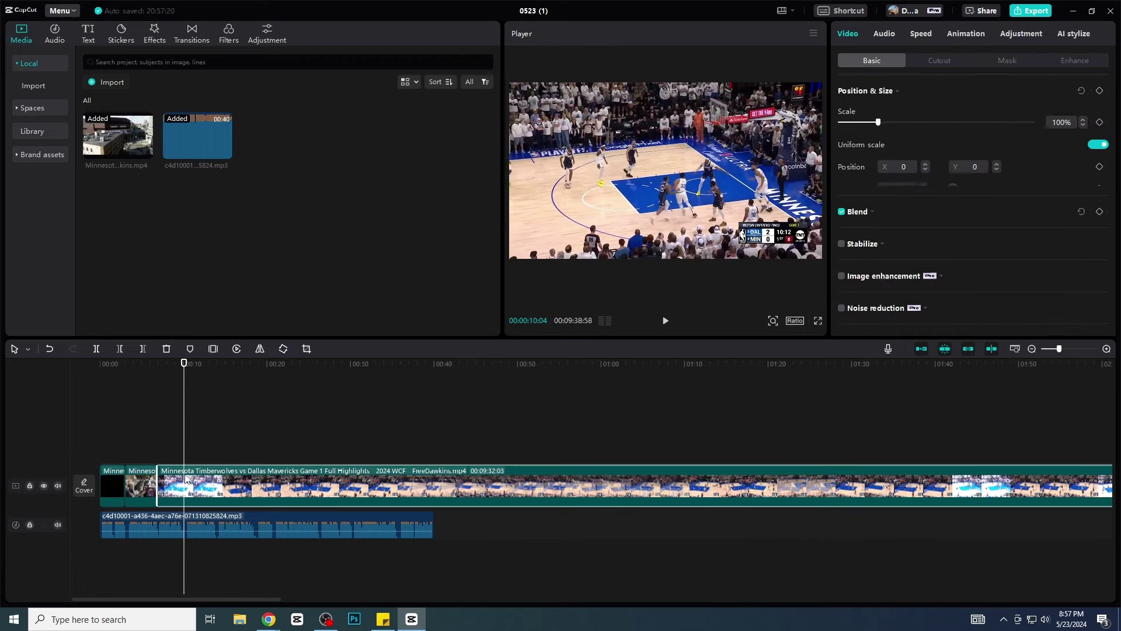
pyautogui.click(96, 348)
pyautogui.moveTo(188, 425); pyautogui.dragTo(288, 424)
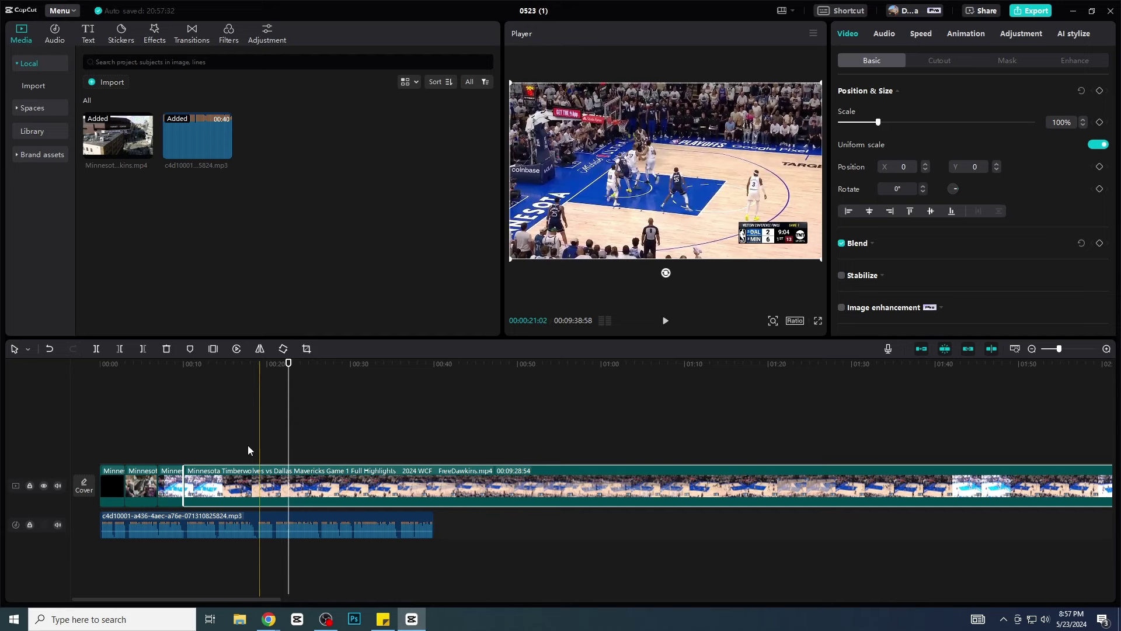
pyautogui.click(119, 349)
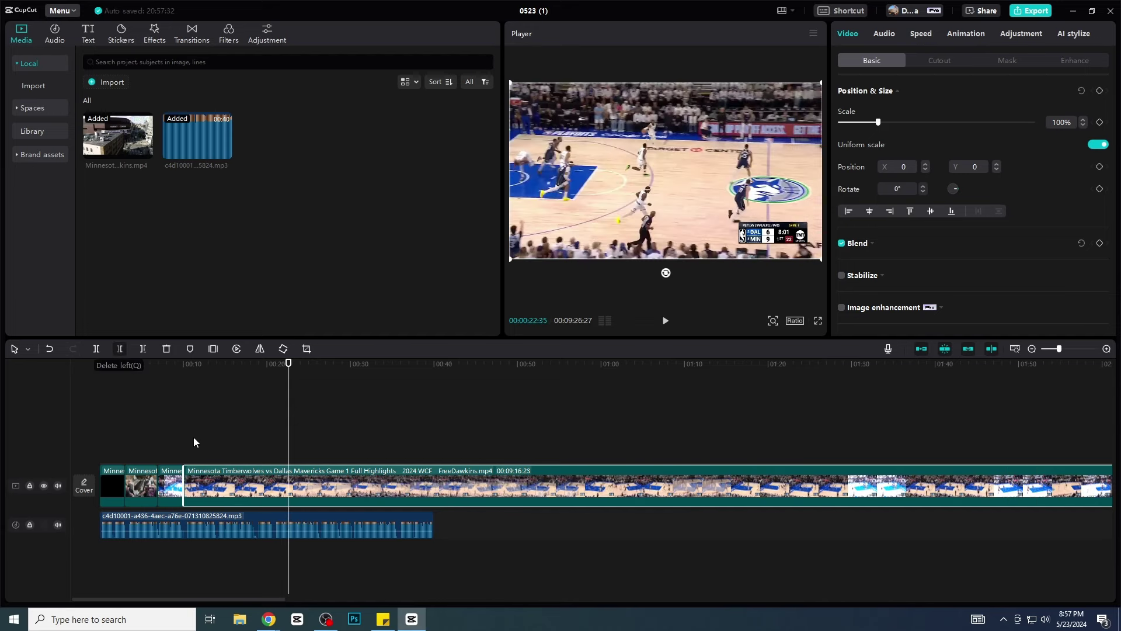
# Split the last video clip at 00:00:13:59 and delete the footage from there up to 00:00:17:03.
pyautogui.moveTo(193, 446); pyautogui.dragTo(177, 446)
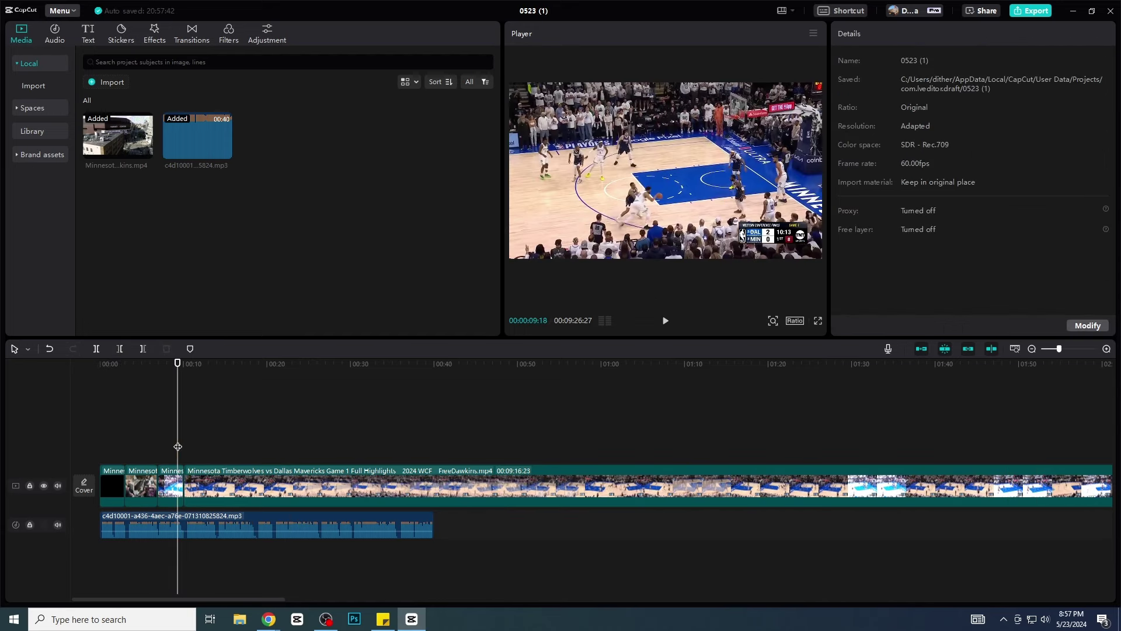
pyautogui.press('space')
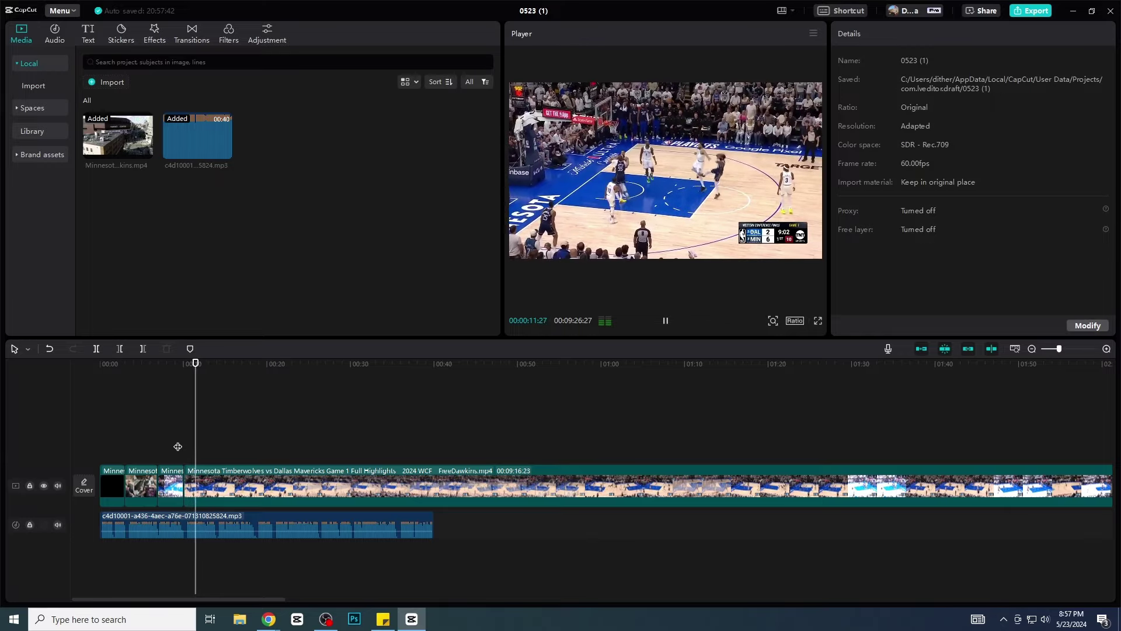
pyautogui.press('space')
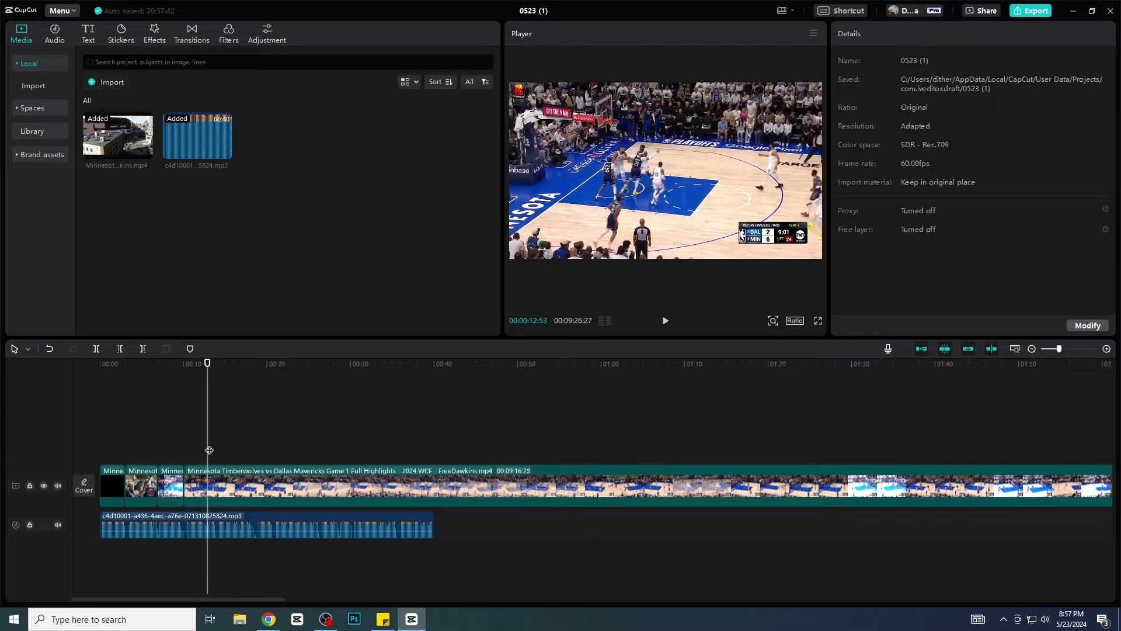
pyautogui.moveTo(209, 450); pyautogui.dragTo(216, 450)
pyautogui.click(207, 469)
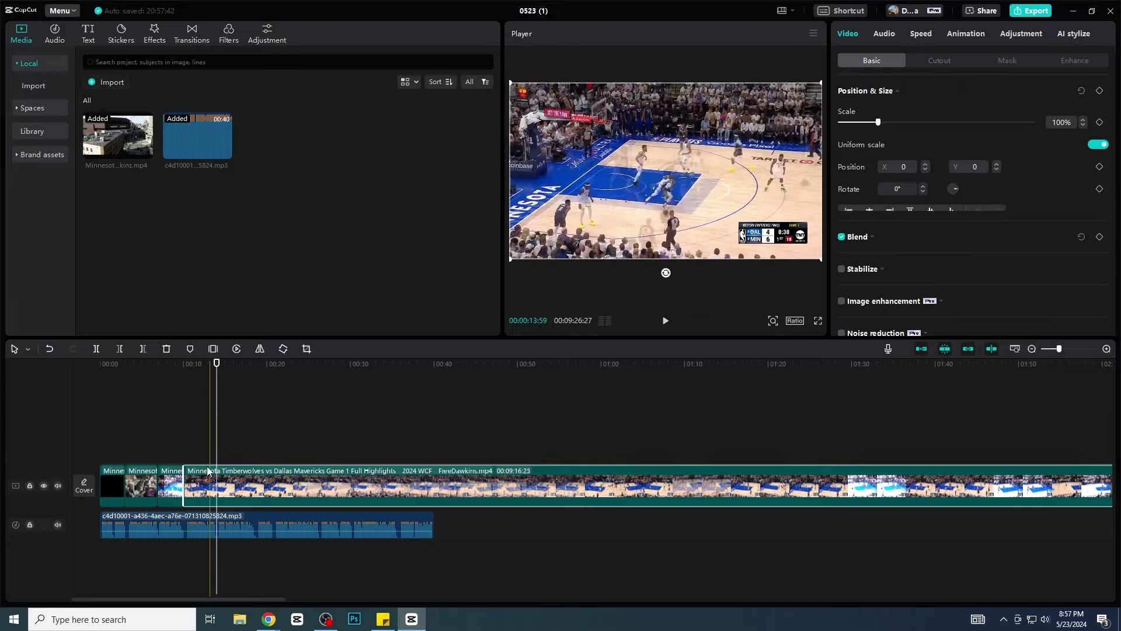
pyautogui.click(96, 349)
pyautogui.moveTo(249, 428)
pyautogui.mouseDown()
pyautogui.moveTo(268, 429)
pyautogui.moveTo(250, 429)
pyautogui.mouseUp()
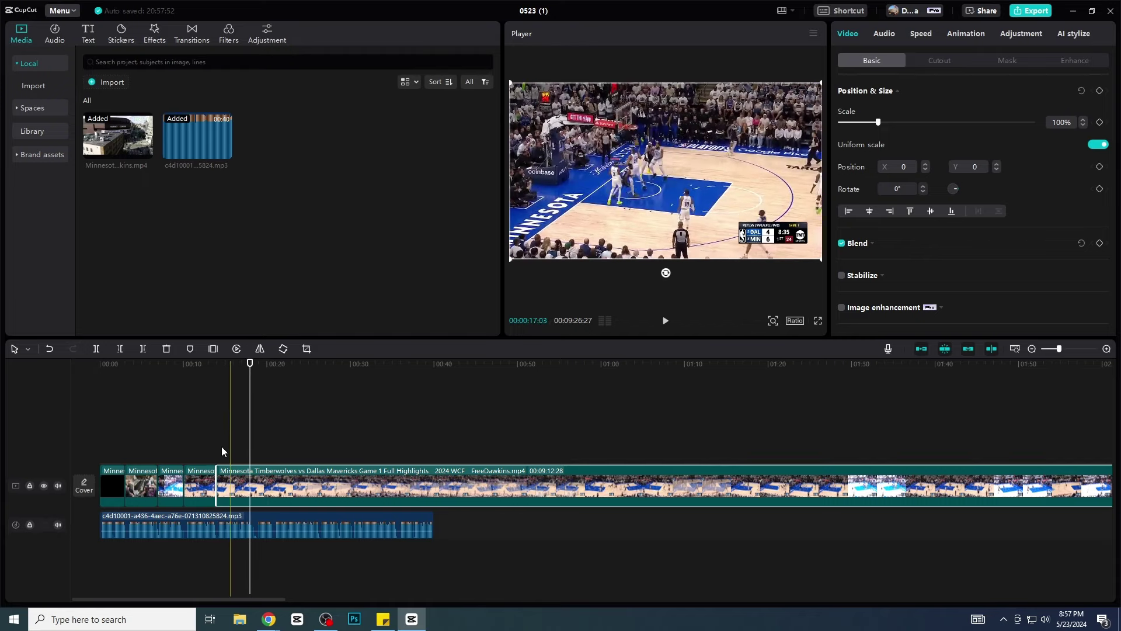
pyautogui.click(119, 349)
pyautogui.click(212, 420)
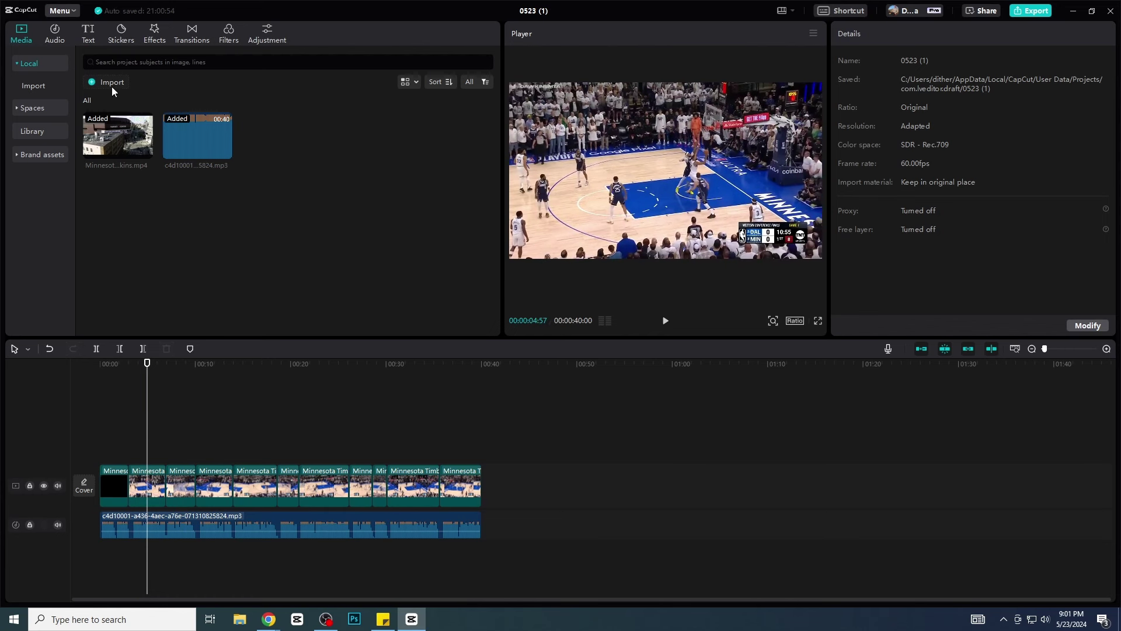
# Search the music library for "sports" and add "Rock inspired by the hot battle of sports(1146485)" below the existing audio, starting at the beginning.
pyautogui.click(55, 33)
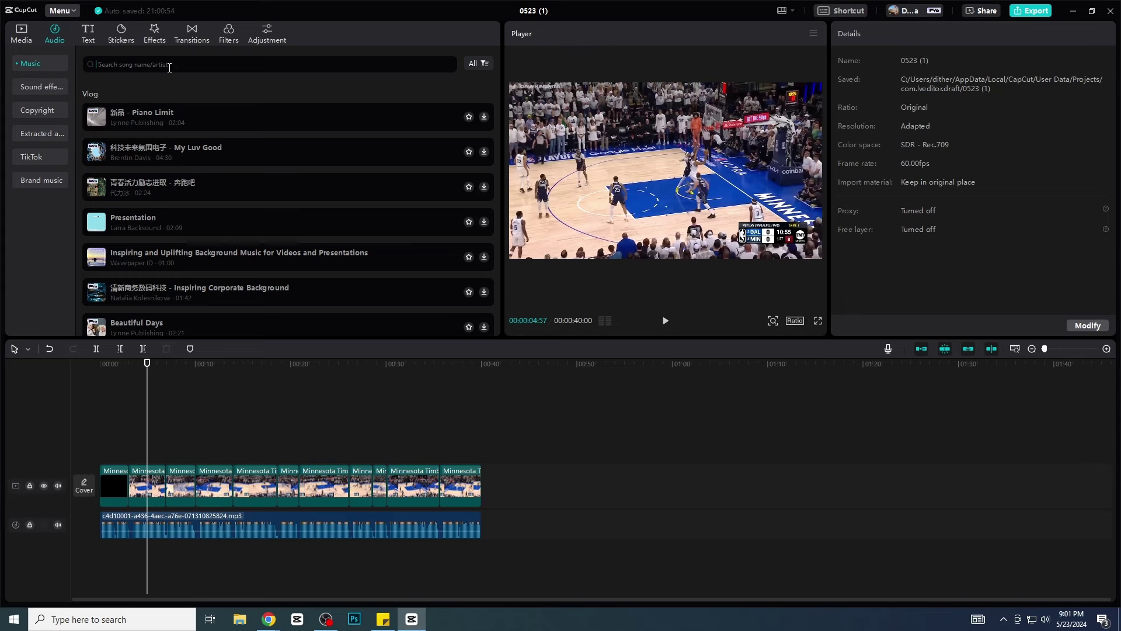
pyautogui.write('sports')
pyautogui.press('Return')
pyautogui.scroll(-2, 167, 222)
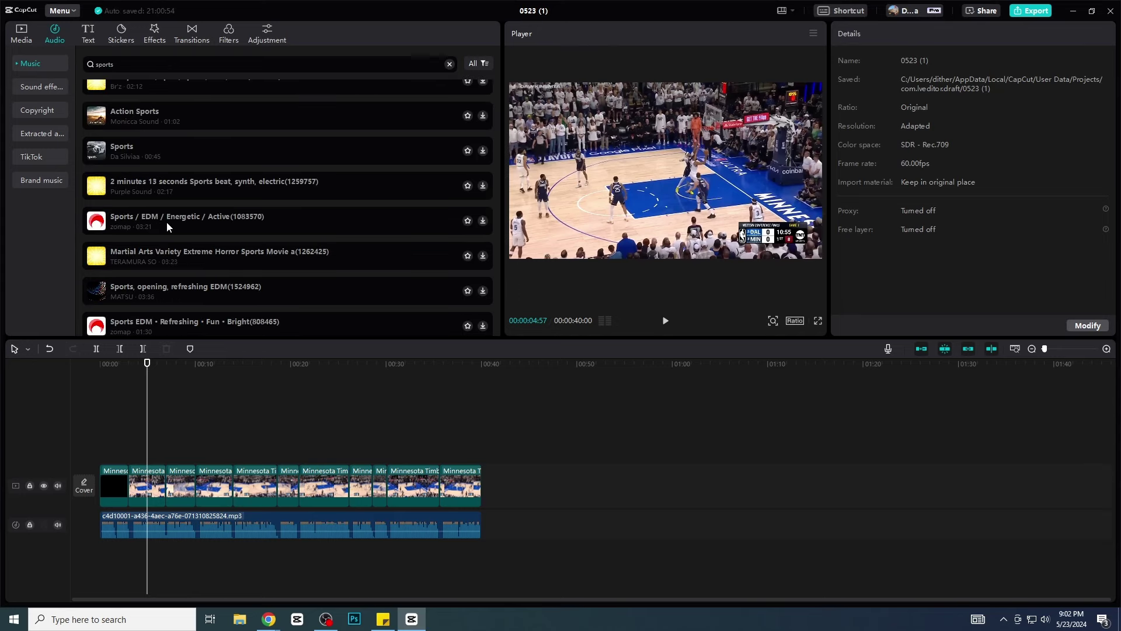
pyautogui.scroll(-3, 166, 222)
pyautogui.moveTo(166, 202); pyautogui.dragTo(98, 558)
# Lower the background music's volume to about -17.6 dB and play the video from near the start.
pyautogui.moveTo(983, 92); pyautogui.dragTo(942, 94)
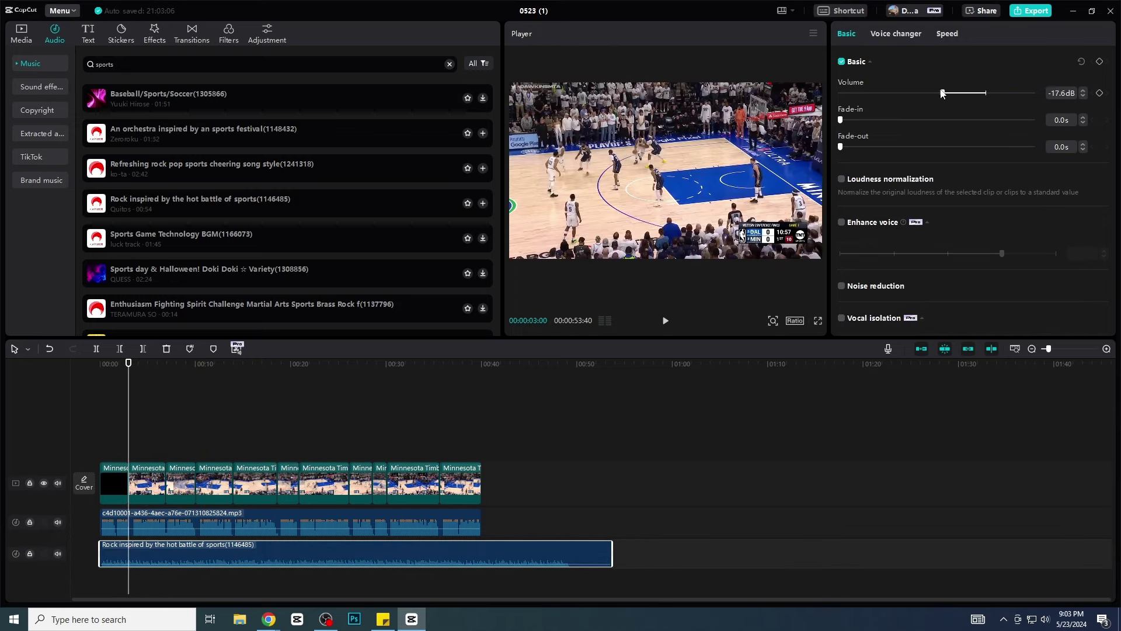
pyautogui.click(107, 456)
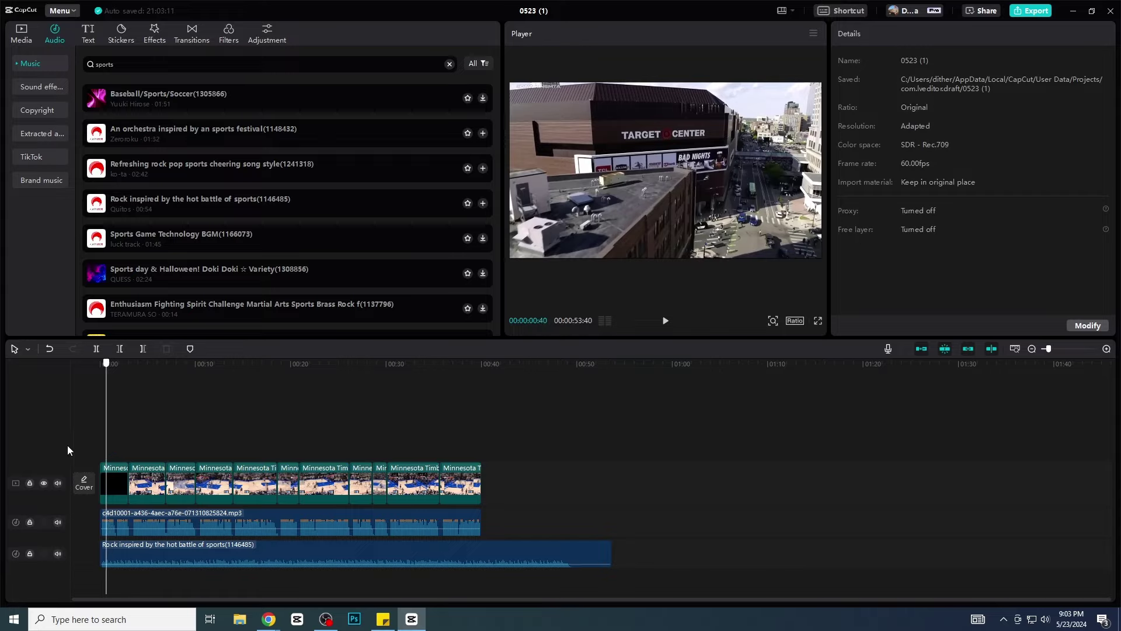
pyautogui.press('space')
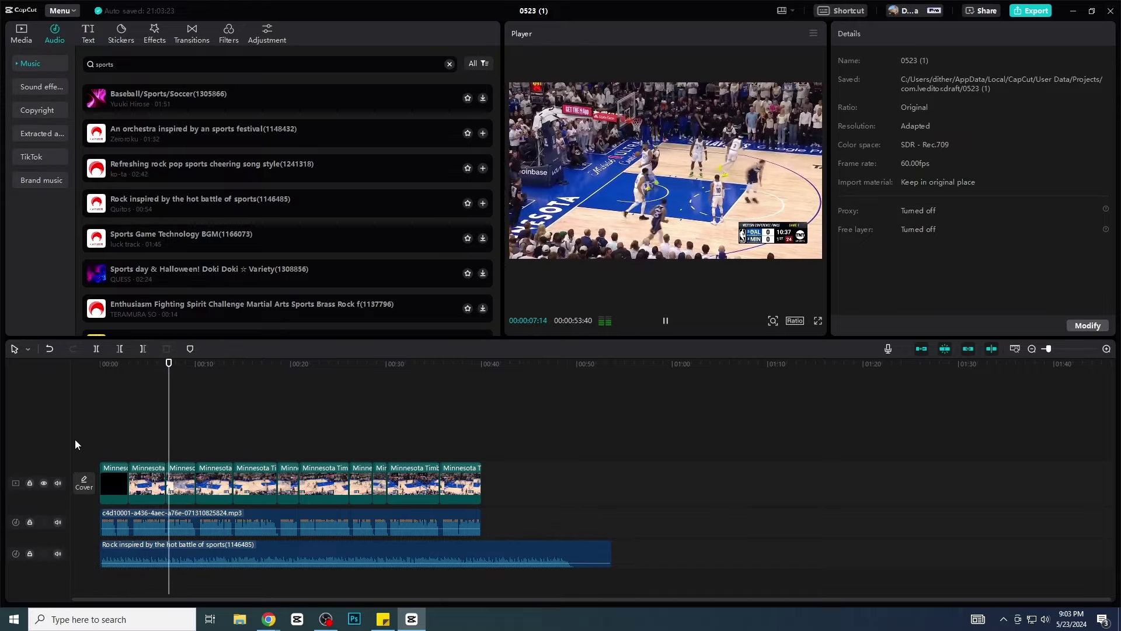
# Enlarge the fourth video clip to 151% and reposition it to X 125, Y -279 to frame the play under the basket.
pyautogui.click(165, 439)
pyautogui.click(148, 441)
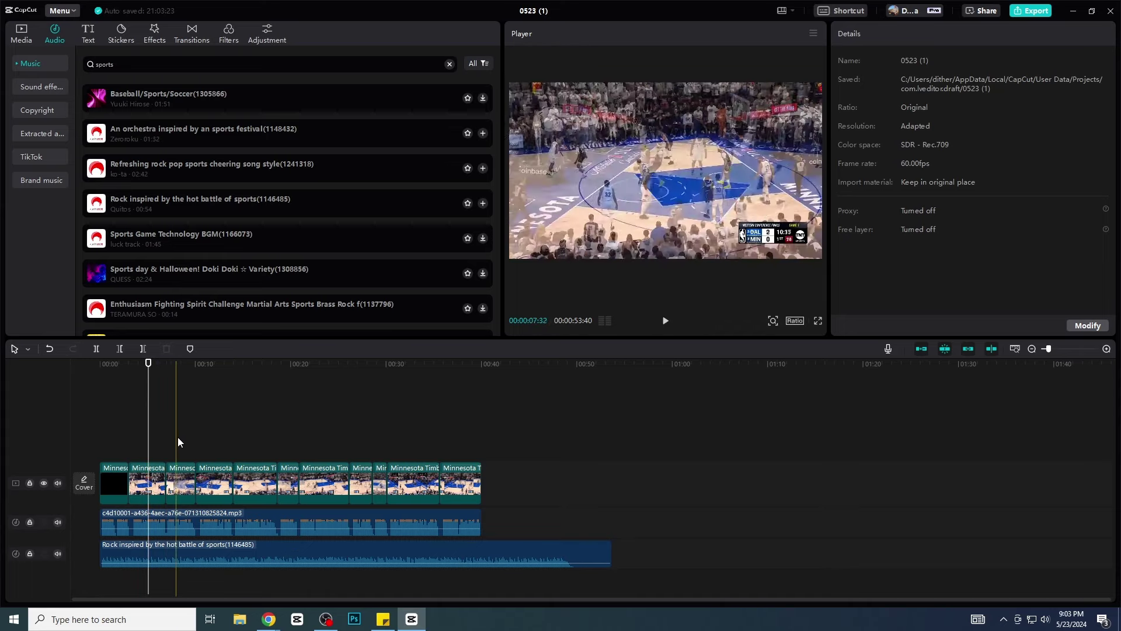
pyautogui.click(177, 442)
pyautogui.click(210, 445)
pyautogui.click(213, 484)
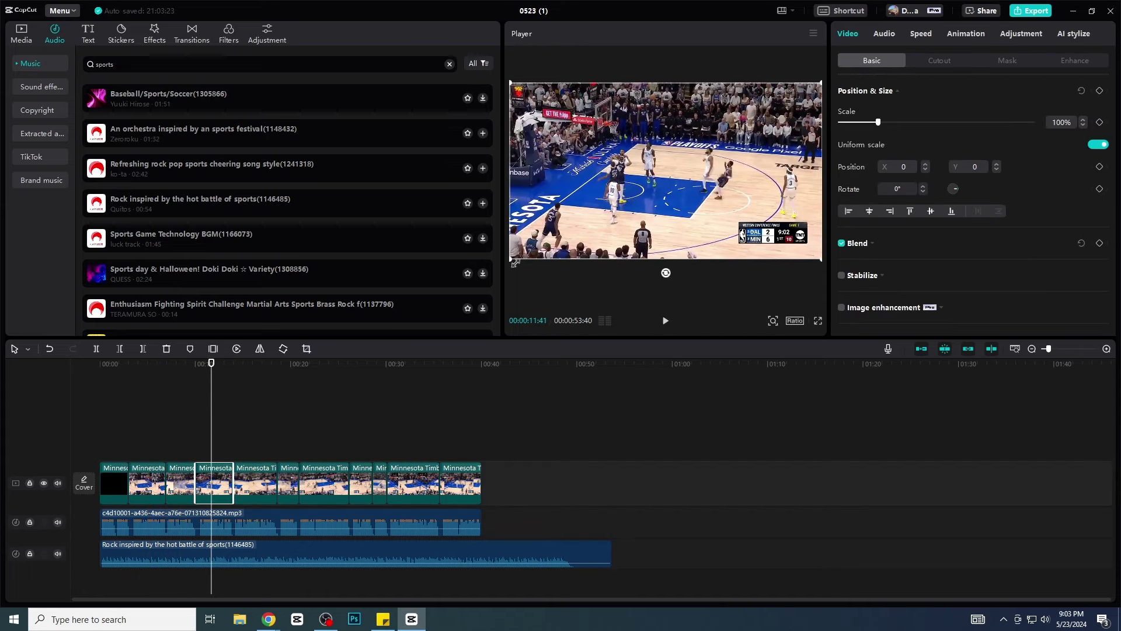
pyautogui.scroll(5, 742, 234)
pyautogui.moveTo(707, 195); pyautogui.dragTo(759, 226)
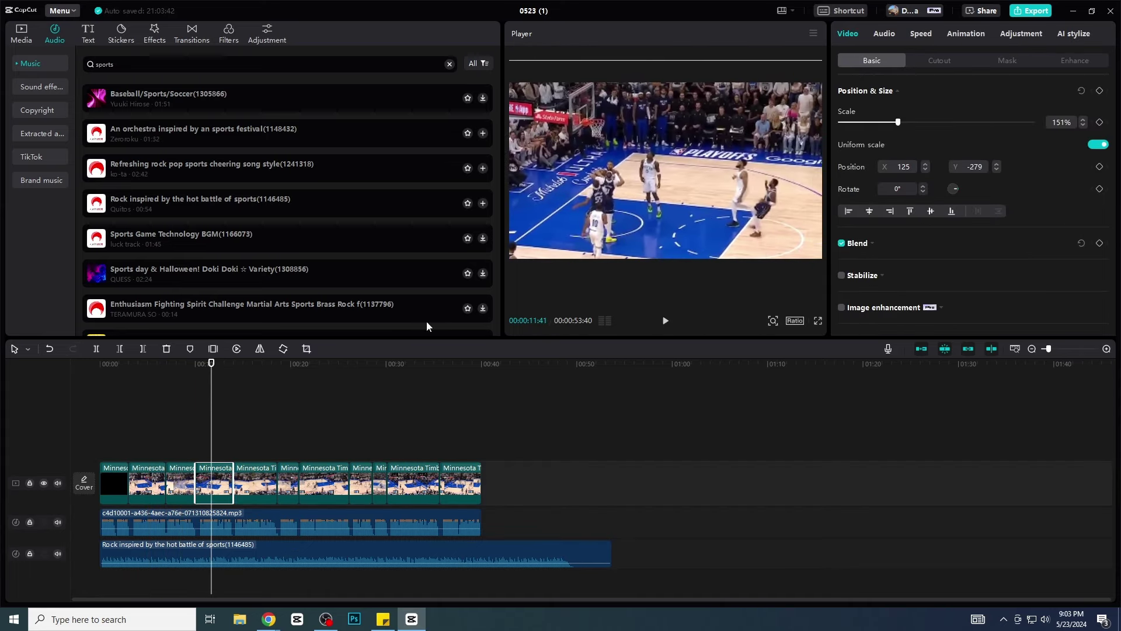
# Play back the edit from near the start to review the enlarged clip and the clips around it.
pyautogui.click(120, 434)
pyautogui.press('space')
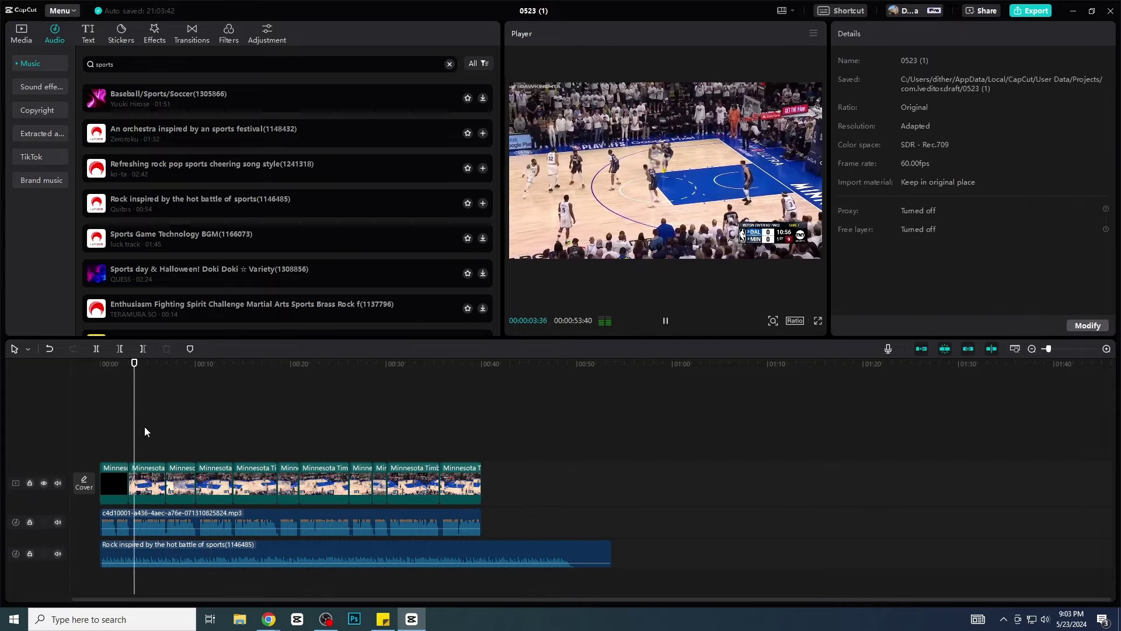
pyautogui.click(197, 438)
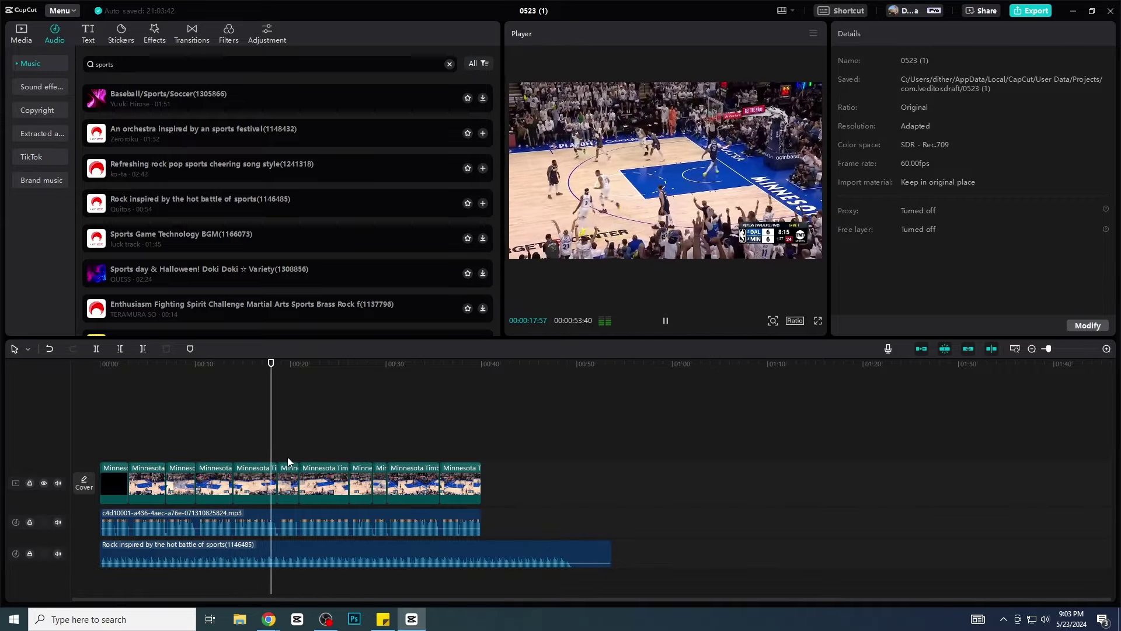
pyautogui.click(290, 482)
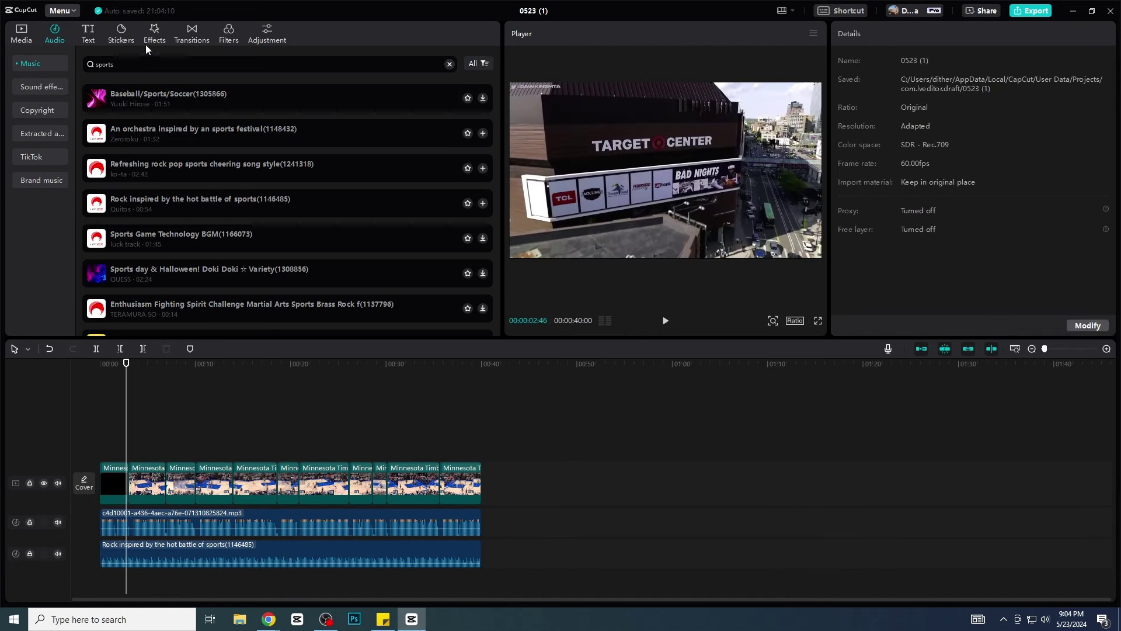
# Add the Vignette video effect over the full 40-second sequence and play it from the beginning.
pyautogui.click(155, 36)
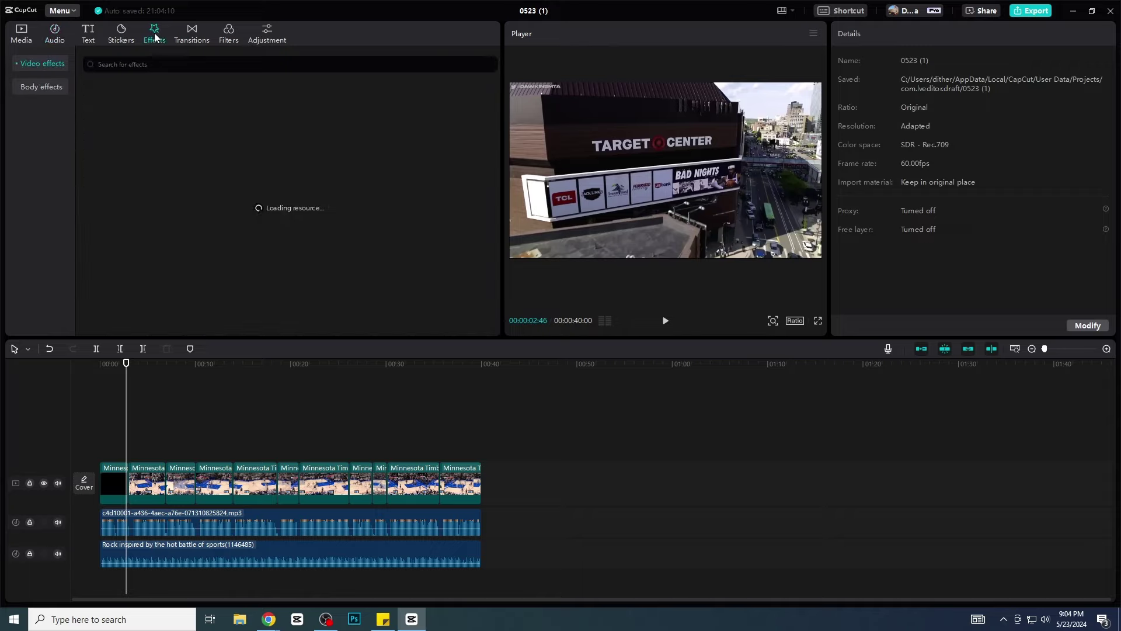
pyautogui.moveTo(281, 131); pyautogui.dragTo(482, 449)
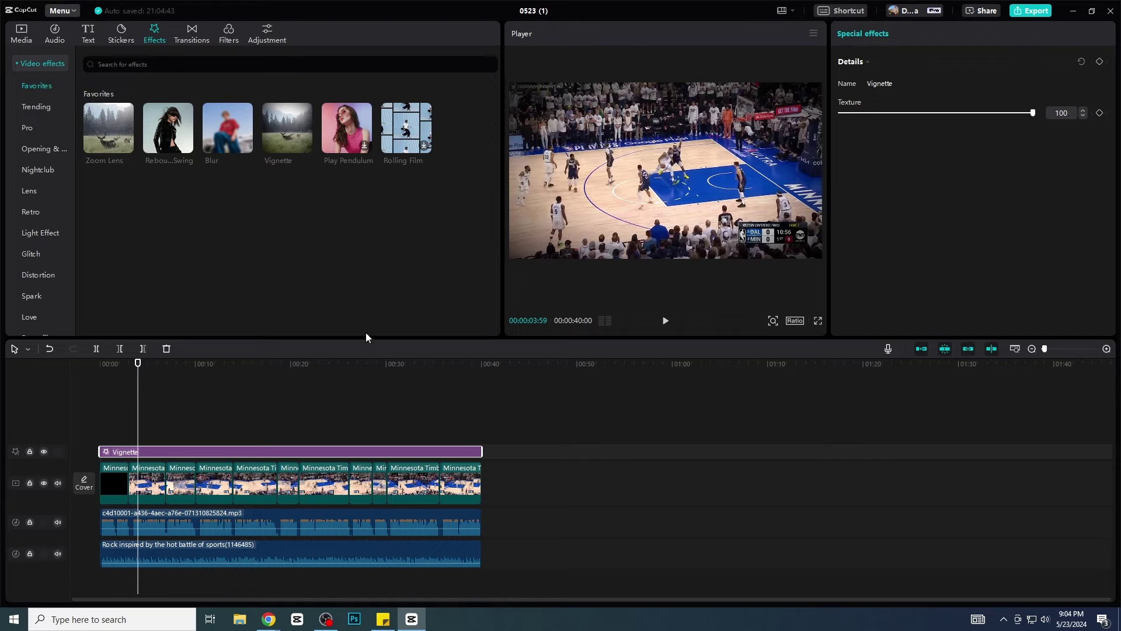
pyautogui.click(125, 420)
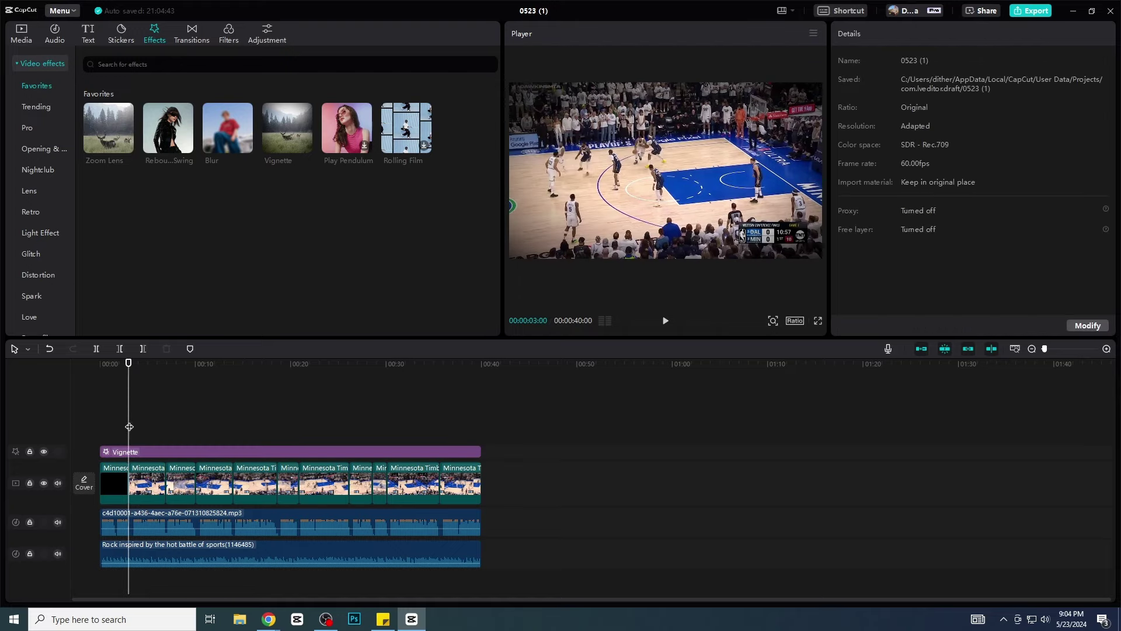
pyautogui.click(73, 418)
pyautogui.press('space')
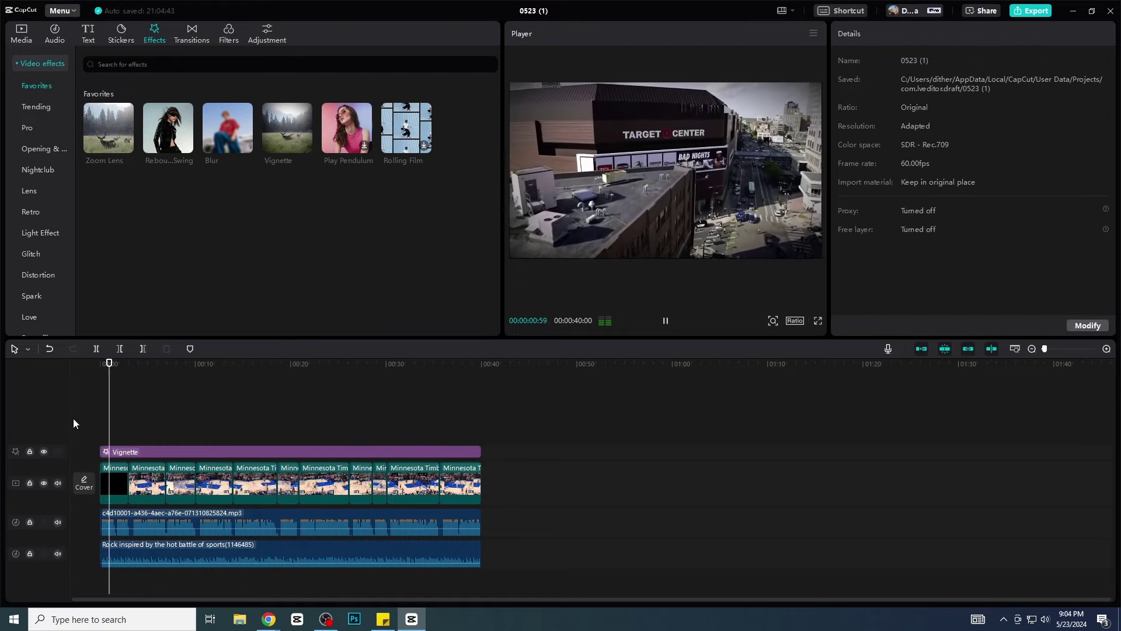
# Reduce the Vignette effect's texture to about 28 and play the video to review it.
pyautogui.click(155, 451)
pyautogui.moveTo(1031, 113); pyautogui.dragTo(919, 112)
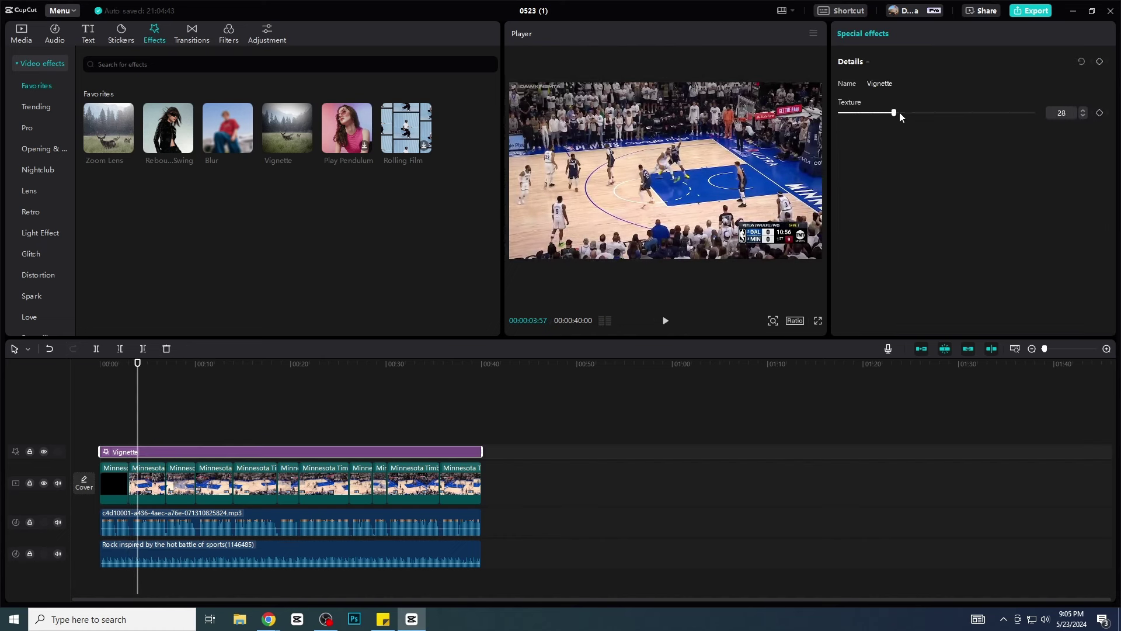
pyautogui.press('space')
pyautogui.click(155, 402)
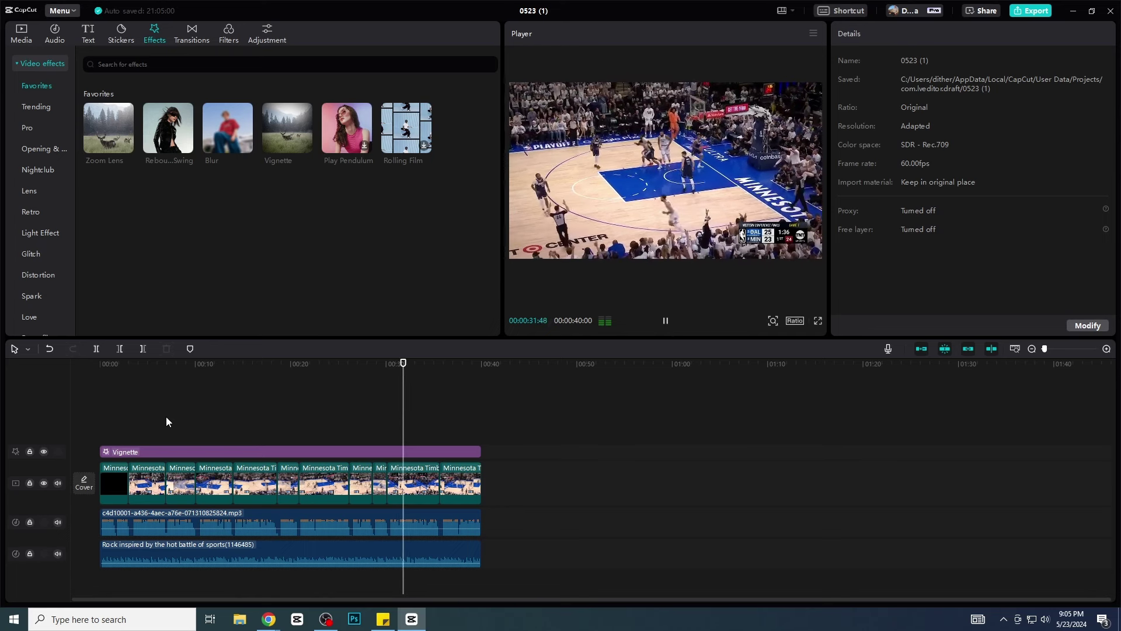
pyautogui.click(109, 426)
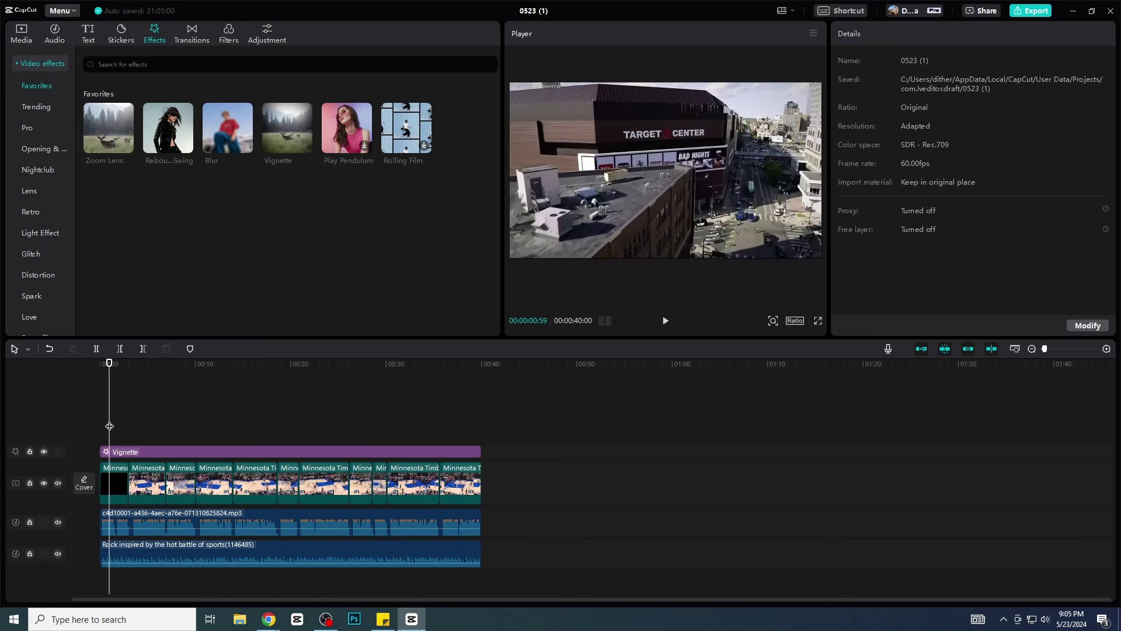